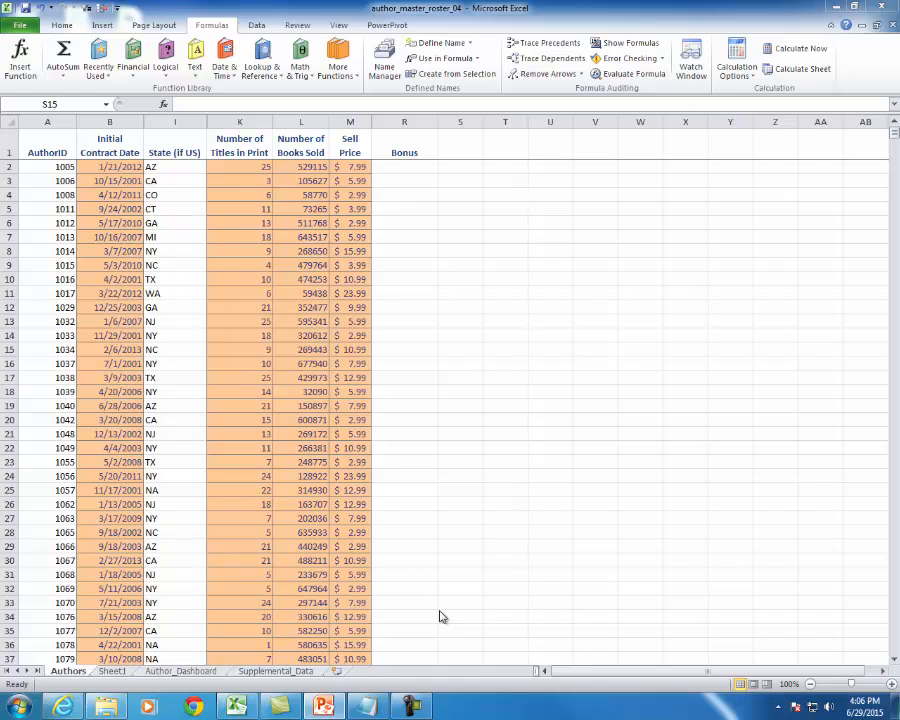
- Switch to Notepad and examine the function name and parenthesised argument parts of the generic formula syntax
click(366, 706)
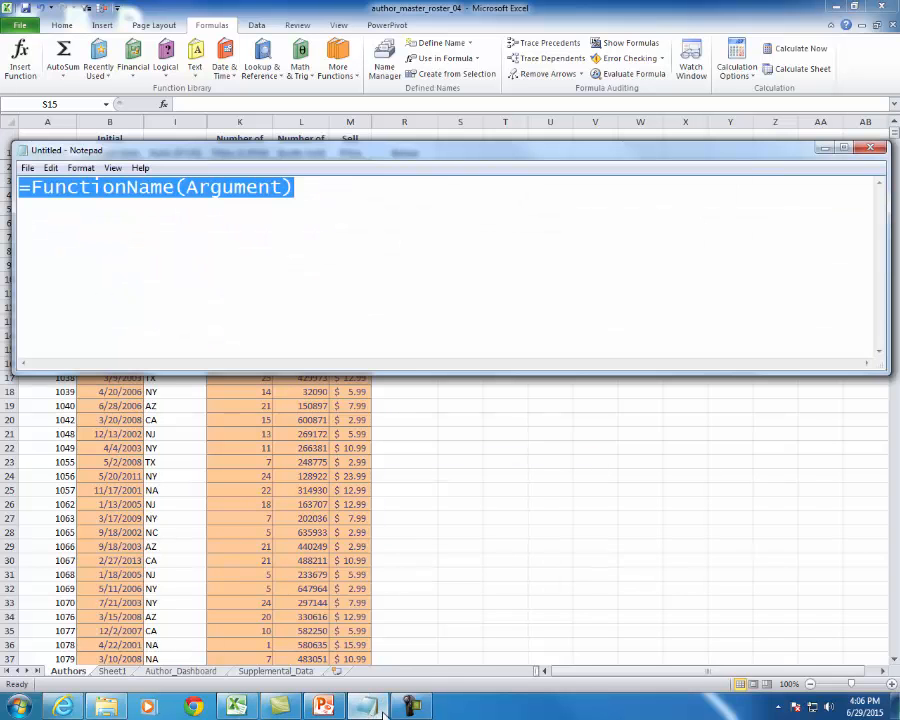
click(326, 194)
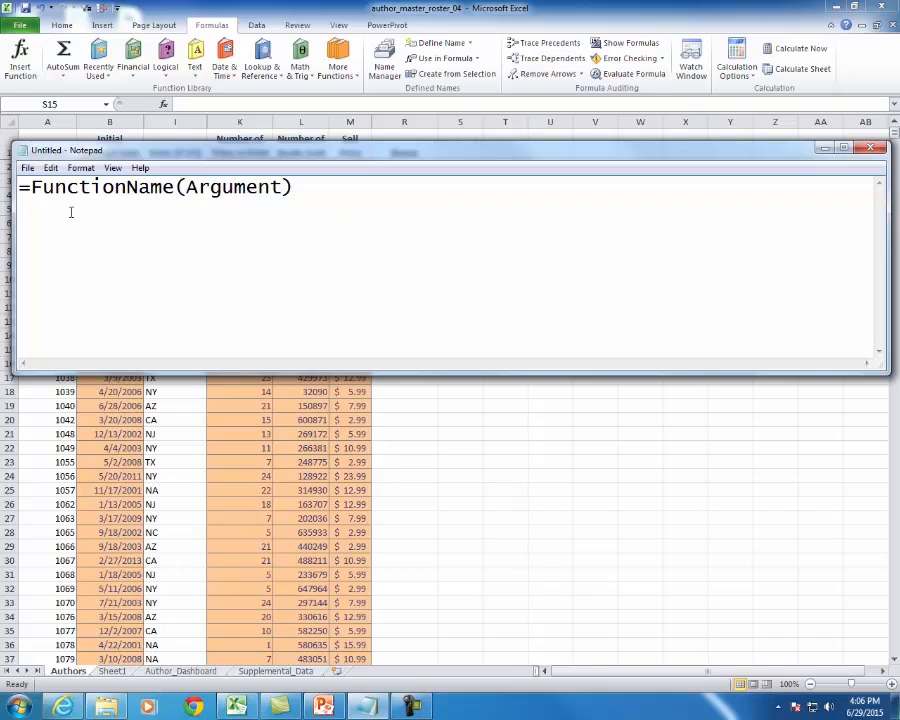
drag(31, 187, 174, 187)
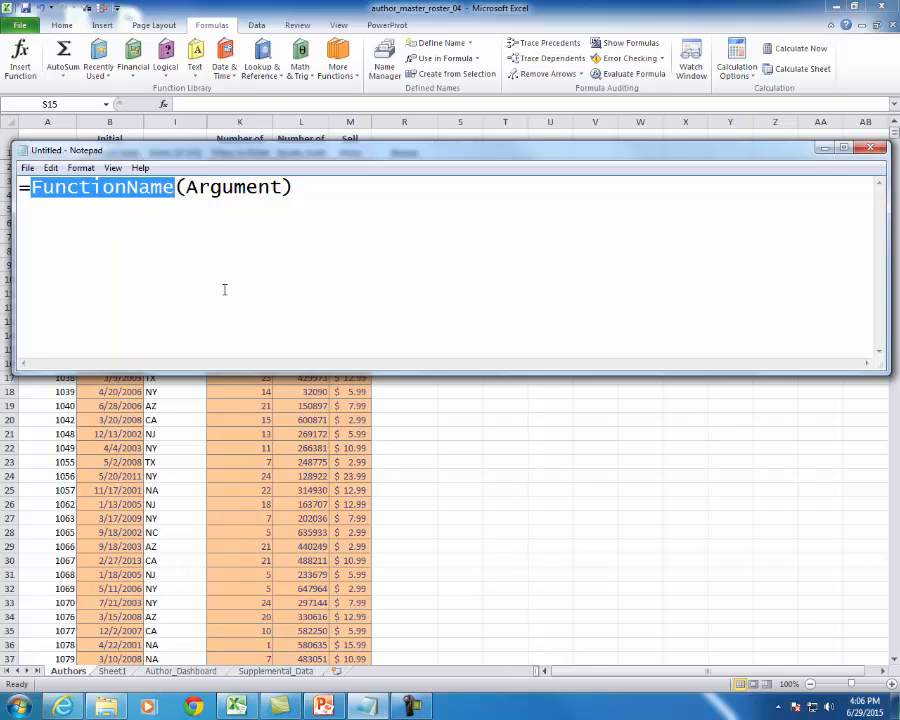
mouse_move(31, 187)
mouse_down()
mouse_move(175, 187)
mouse_move(29, 190)
mouse_up()
key(Right)
key(shift+Right)
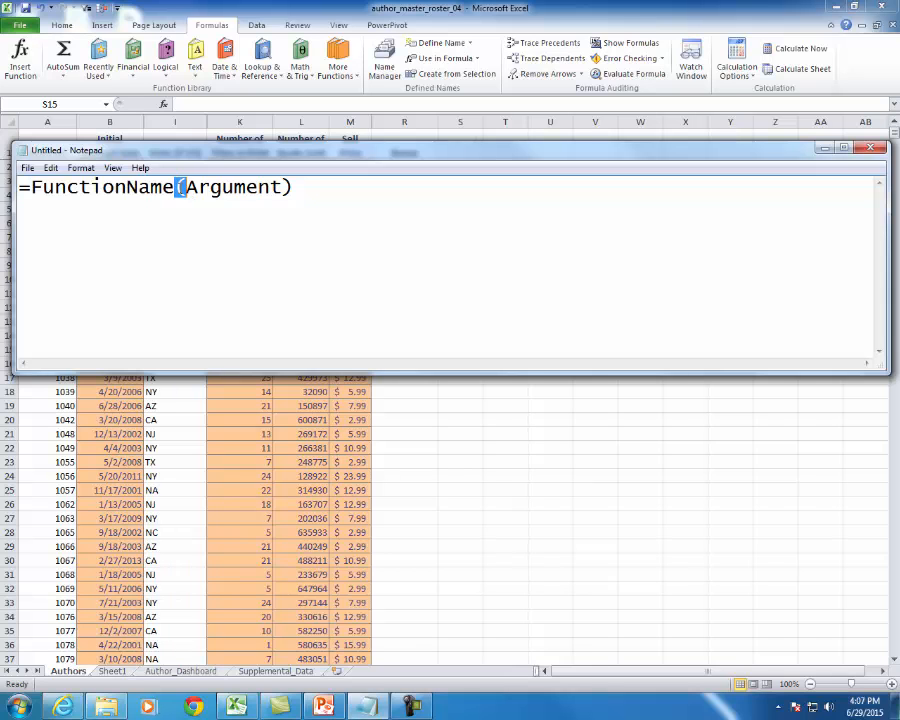
key(shift+End)
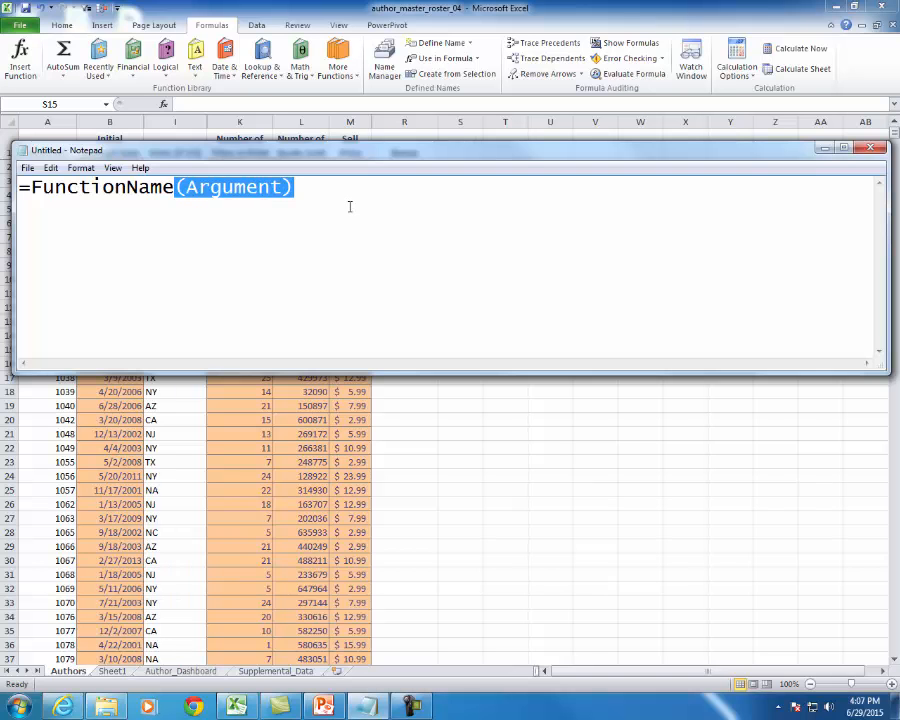
click(823, 150)
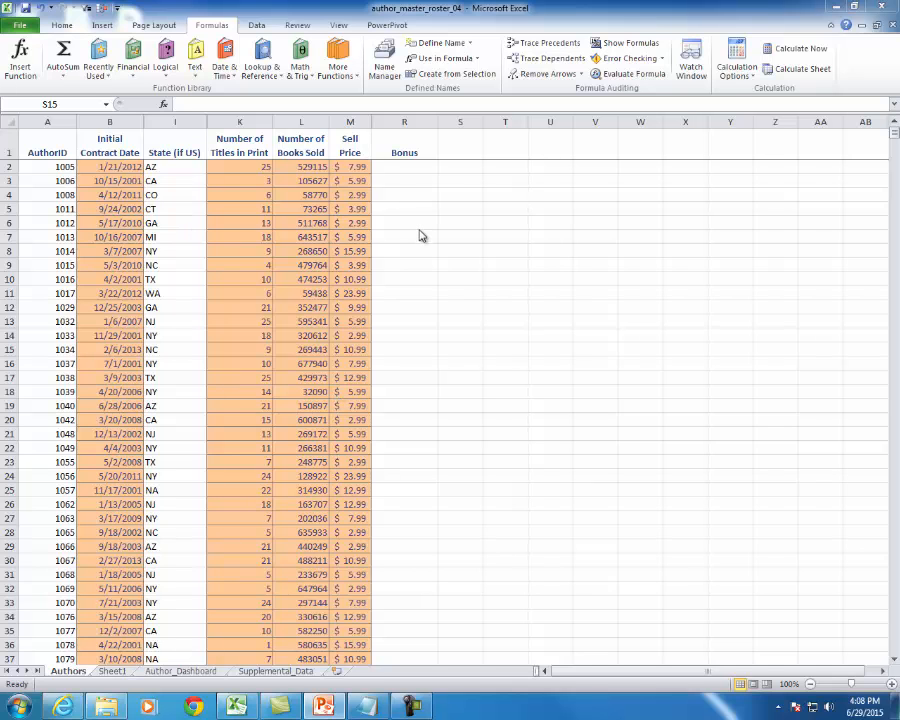
- Add the syntax line =If(LogicalTest,ValueIfTrue,ValueIfFalse) below the generic function syntax in Notepad
click(366, 707)
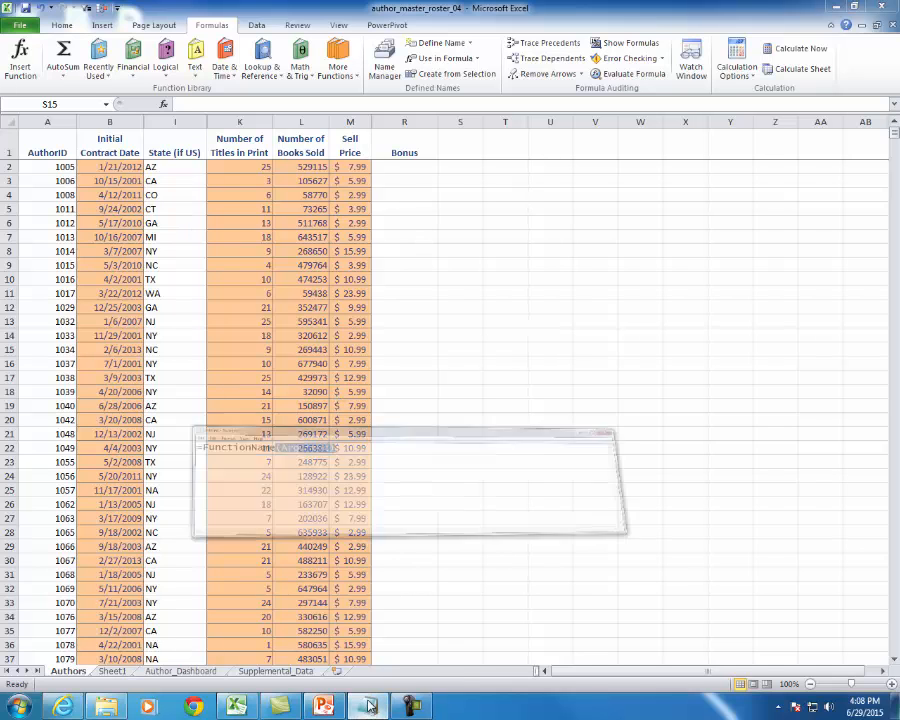
click(316, 208)
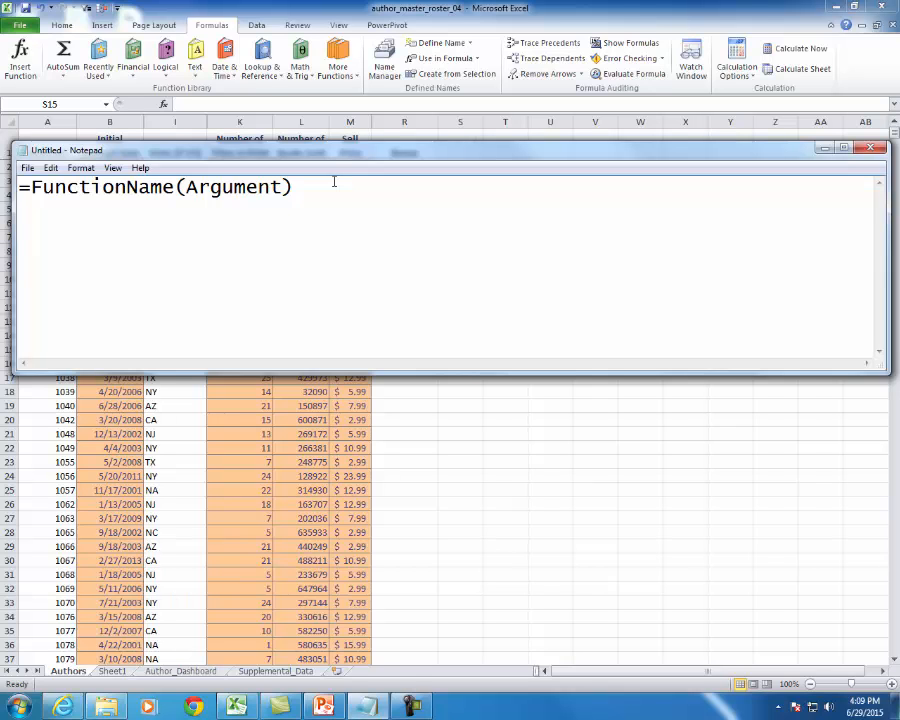
key(Return)
text(=If(Logica)
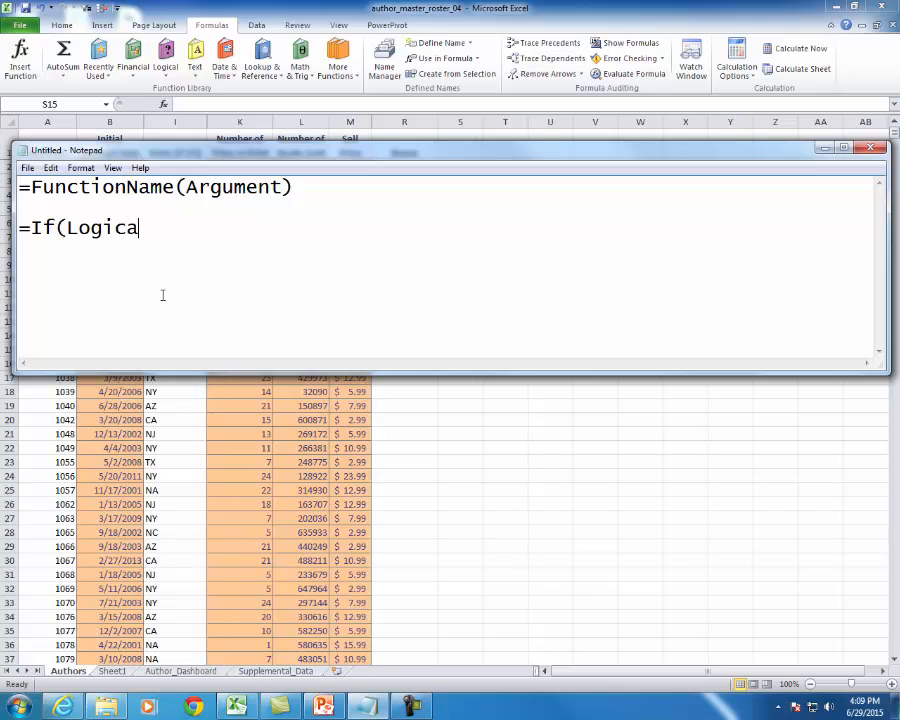
text(lTest)
text(,ValueIfTrue)
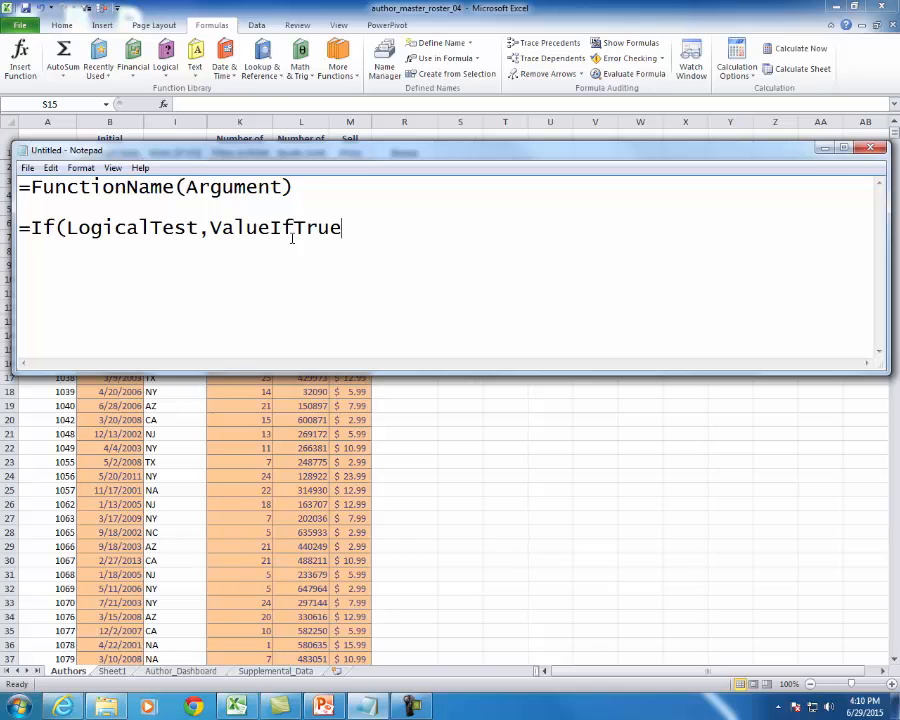
text(,ValueIfFalse))
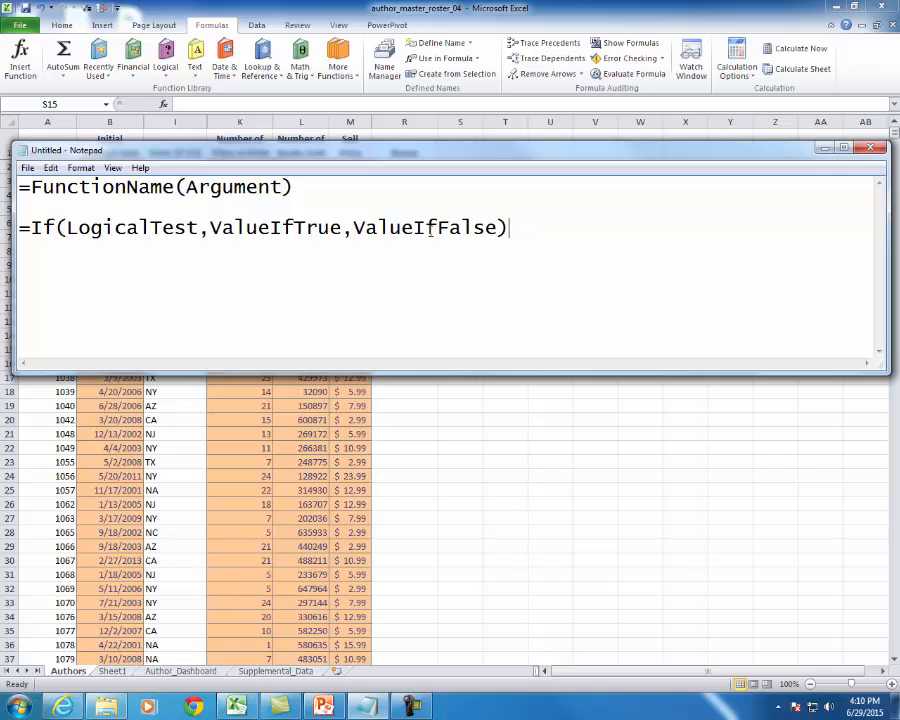
click(823, 150)
- In Excel, begin an IF formula in Bonus cell R2 with the logical test L2>400000
click(417, 167)
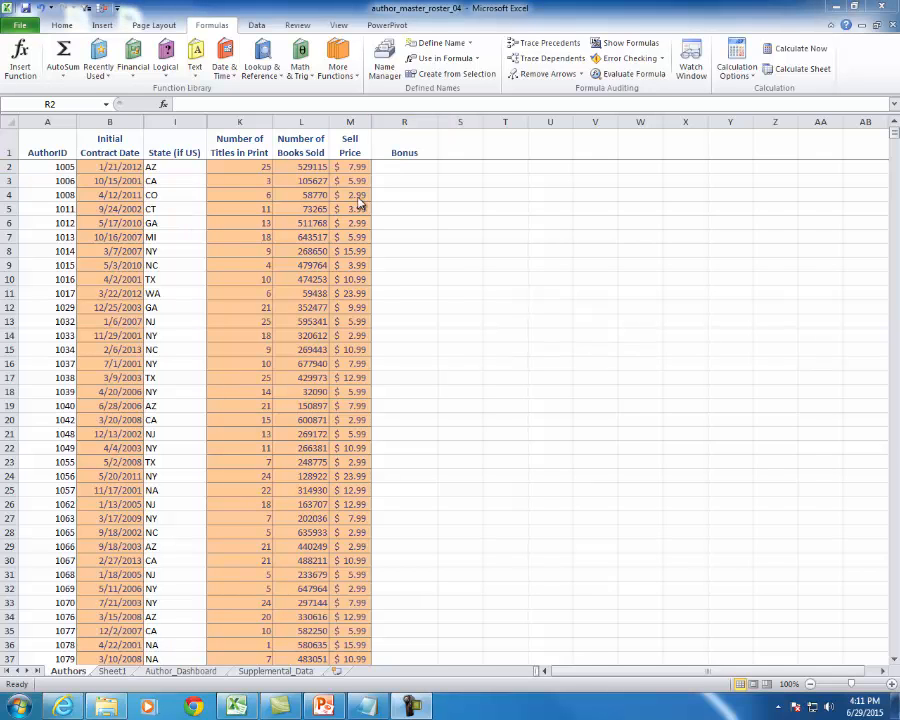
click(405, 166)
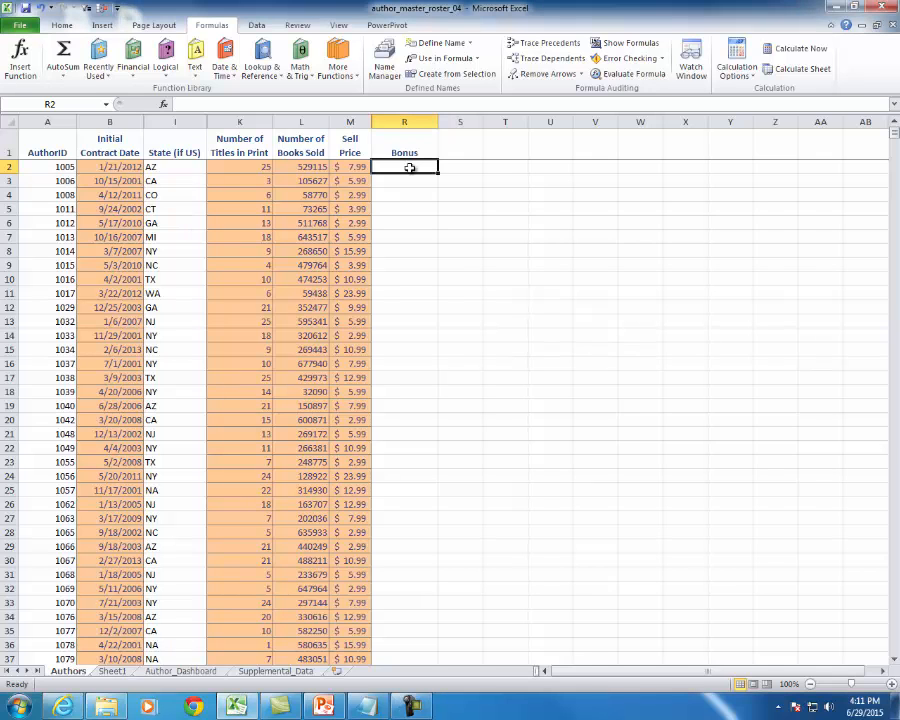
text(=)
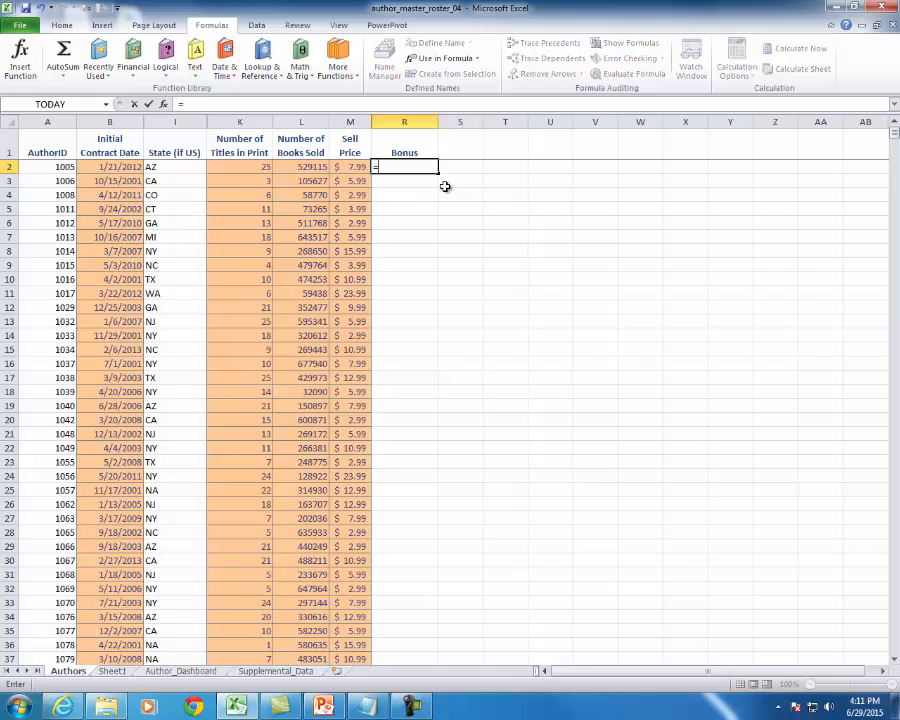
text(uif)
key(BackSpace)
key(BackSpace)
key(BackSpace)
text(if()
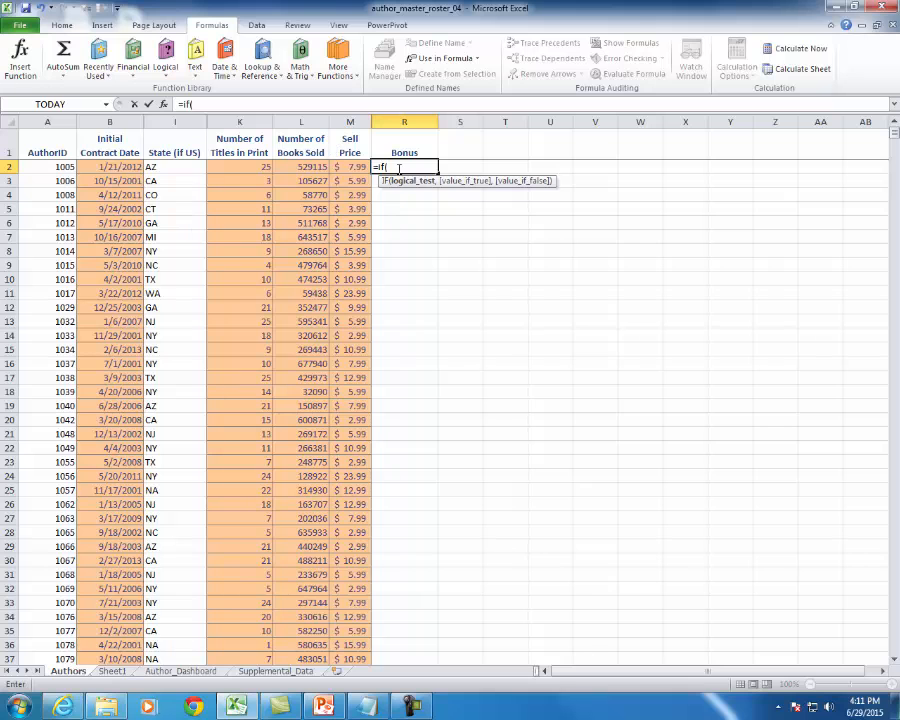
click(310, 167)
text(>400000)
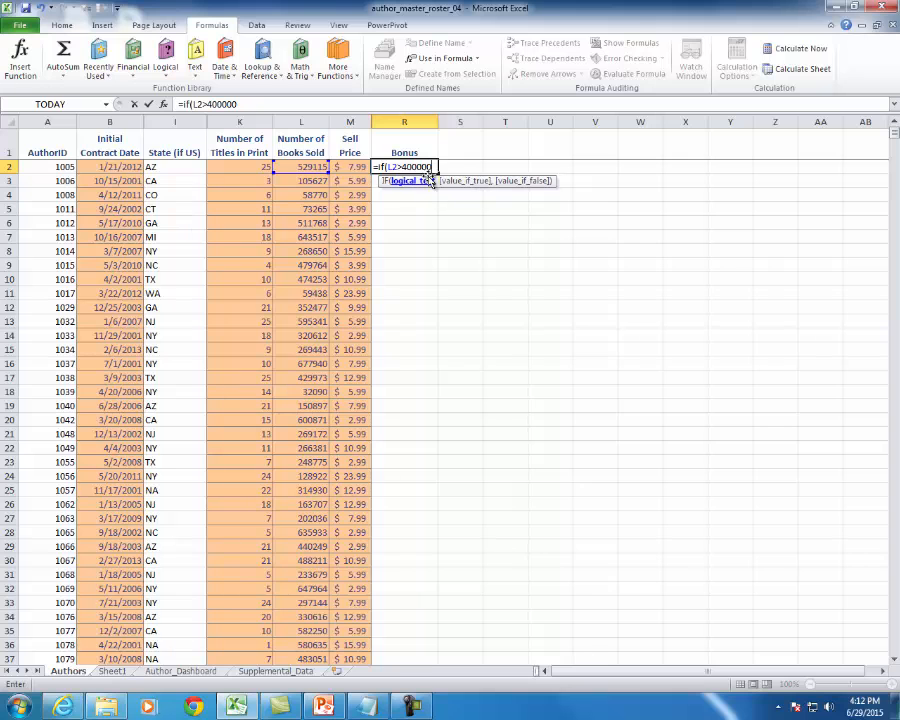
- Complete the IF formula in R2 with 5000 as the true value and "work harder" as the false value
text(,)
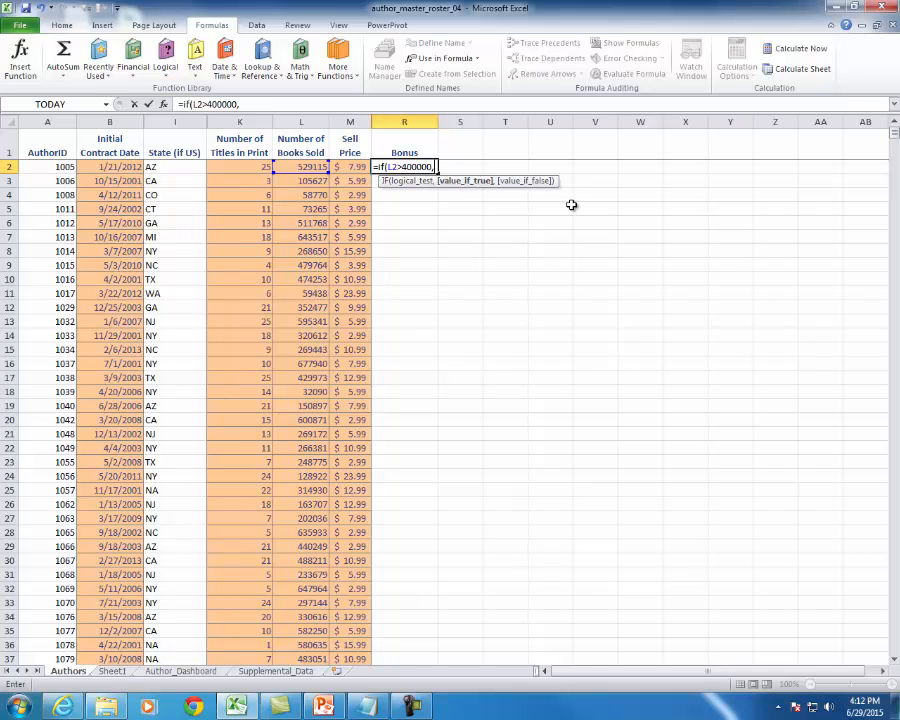
text(5000,)
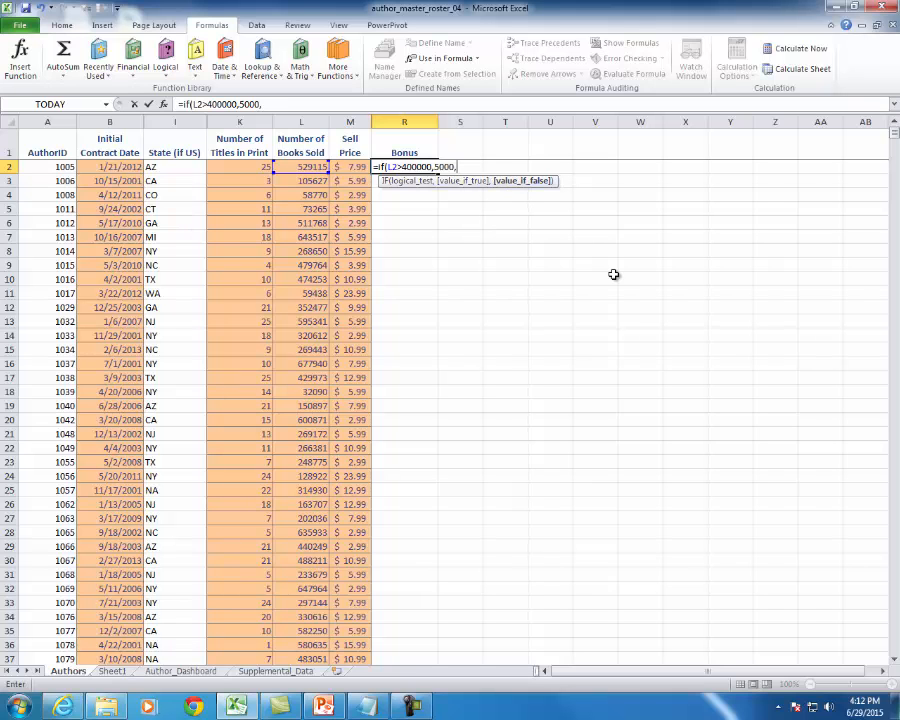
text(work)
text( ho)
text(rder")
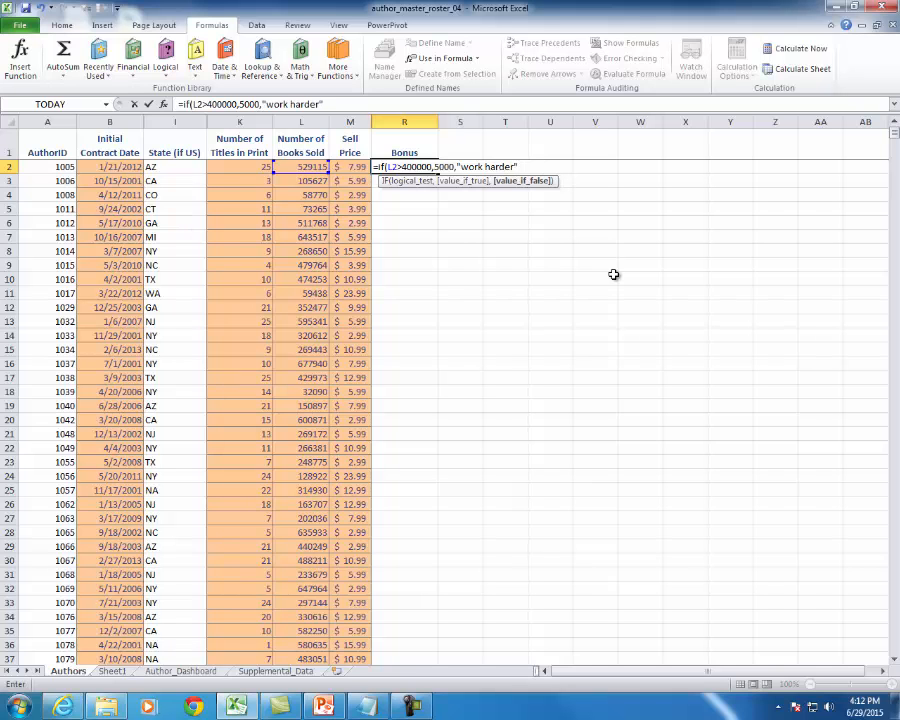
text())
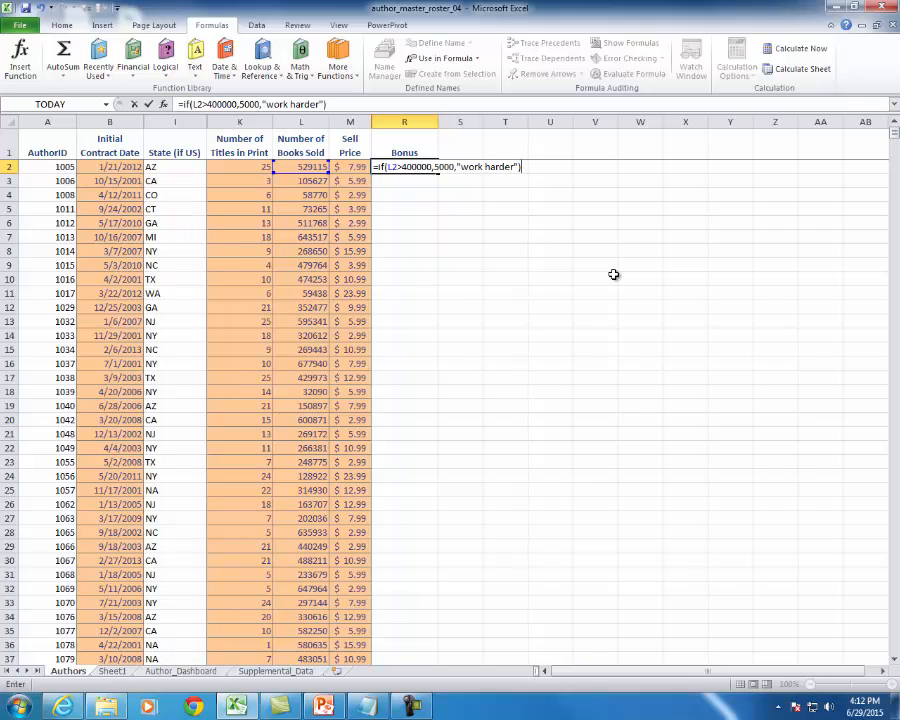
key(Return)
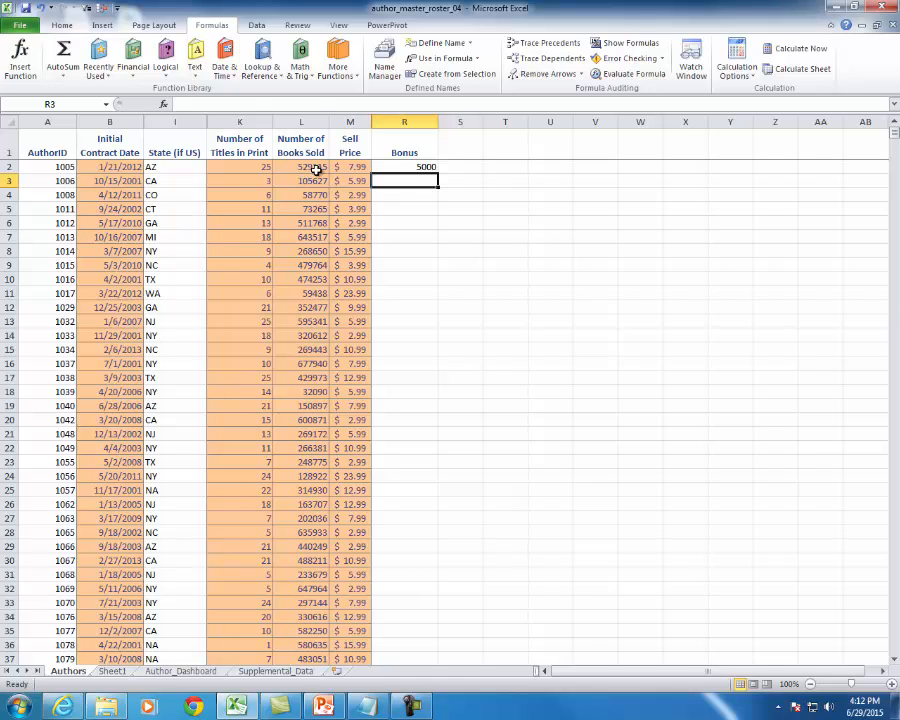
- Fill the IF formula from R2 down the whole Bonus column and select R3 to check its copied formula
click(396, 167)
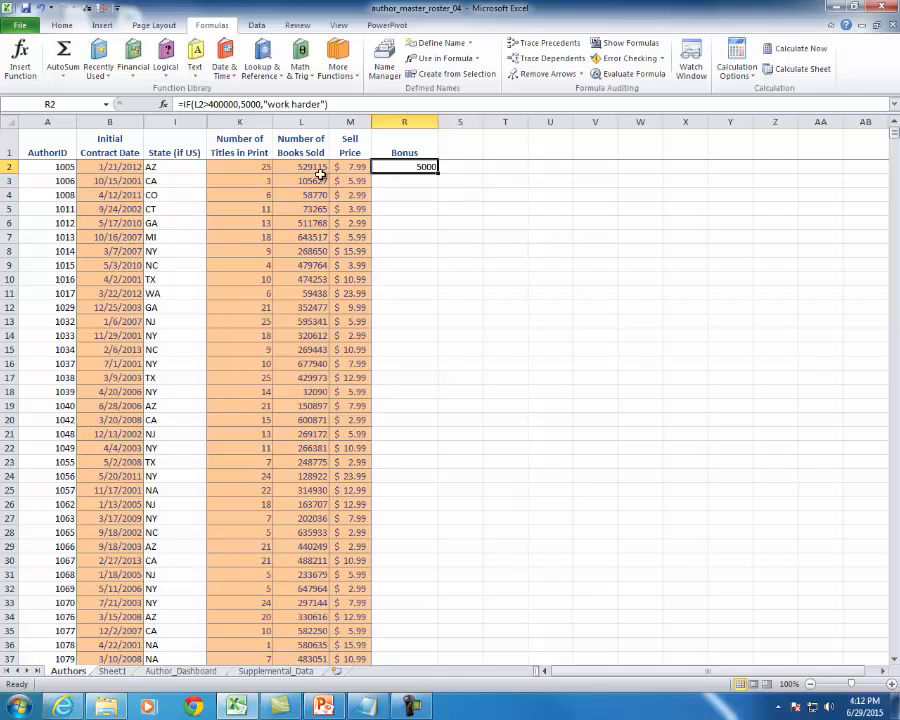
double_click(437, 172)
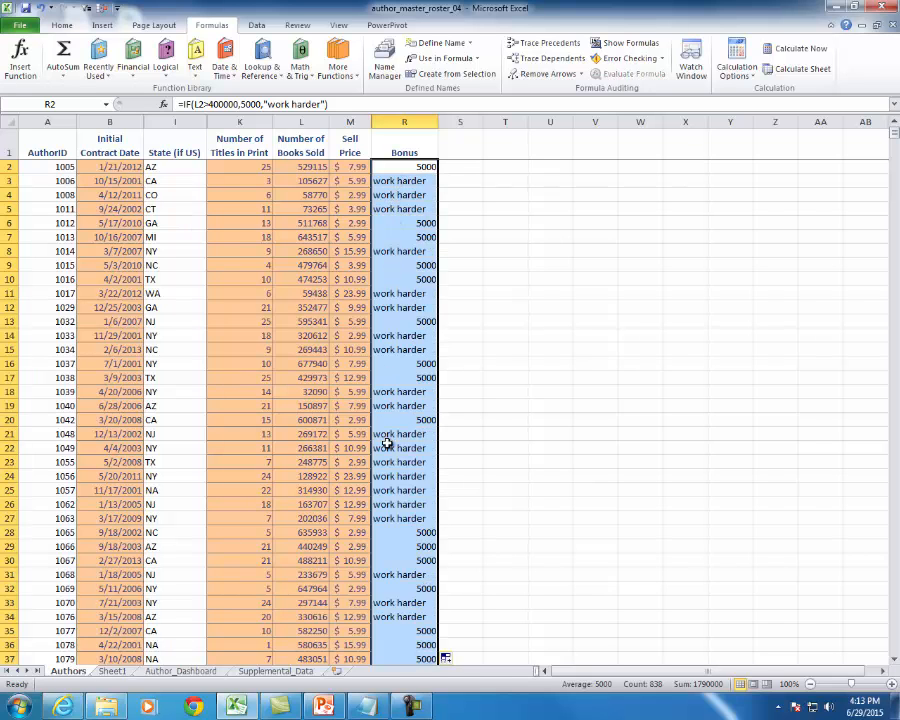
click(384, 180)
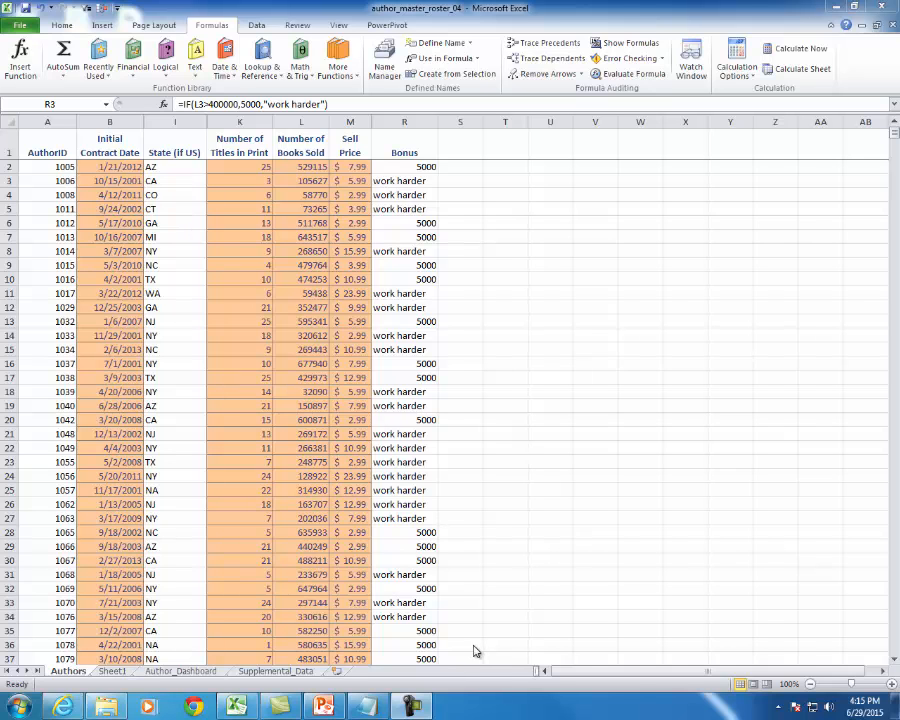
- Switch to Notepad and add the syntax line =vlookup(lookupvalue,tableArray,columnIndex#,RangeLookup) below the IF syntax
click(369, 711)
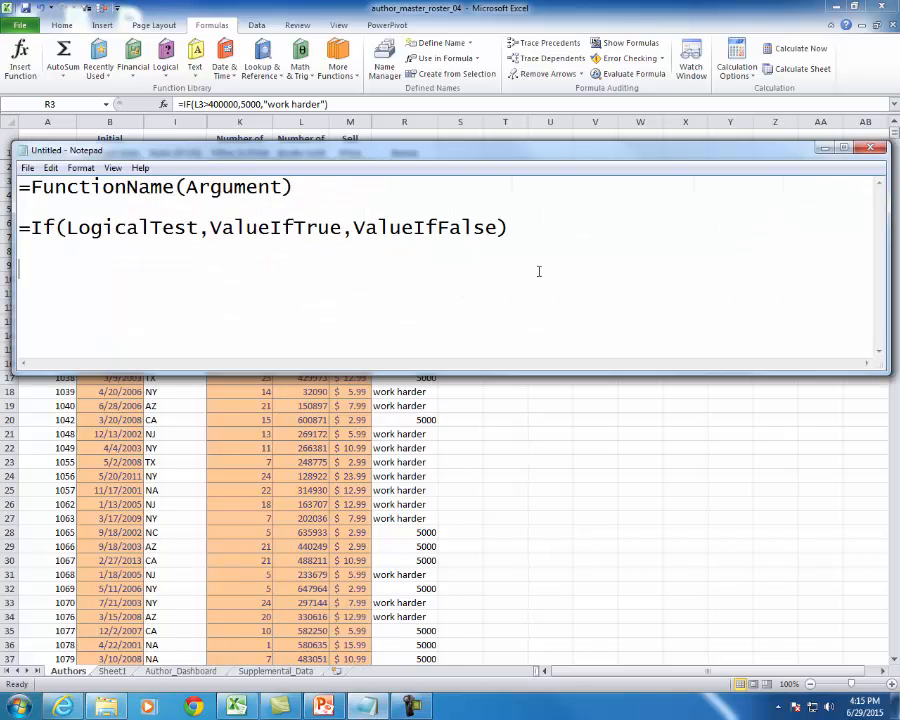
text(=vlookup()
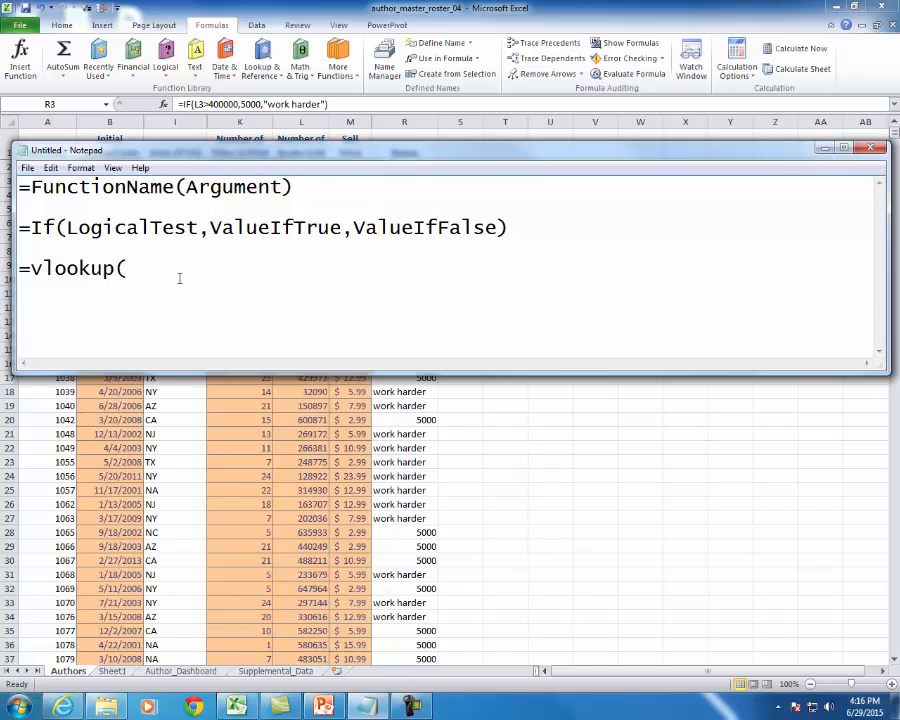
text(lookupvalue,)
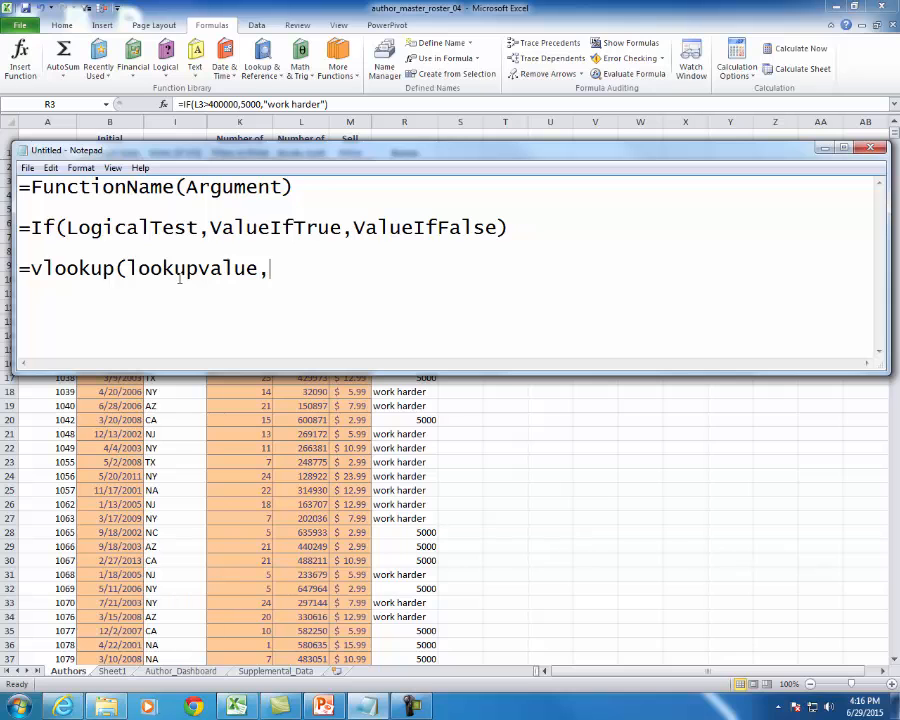
text(tableArray)
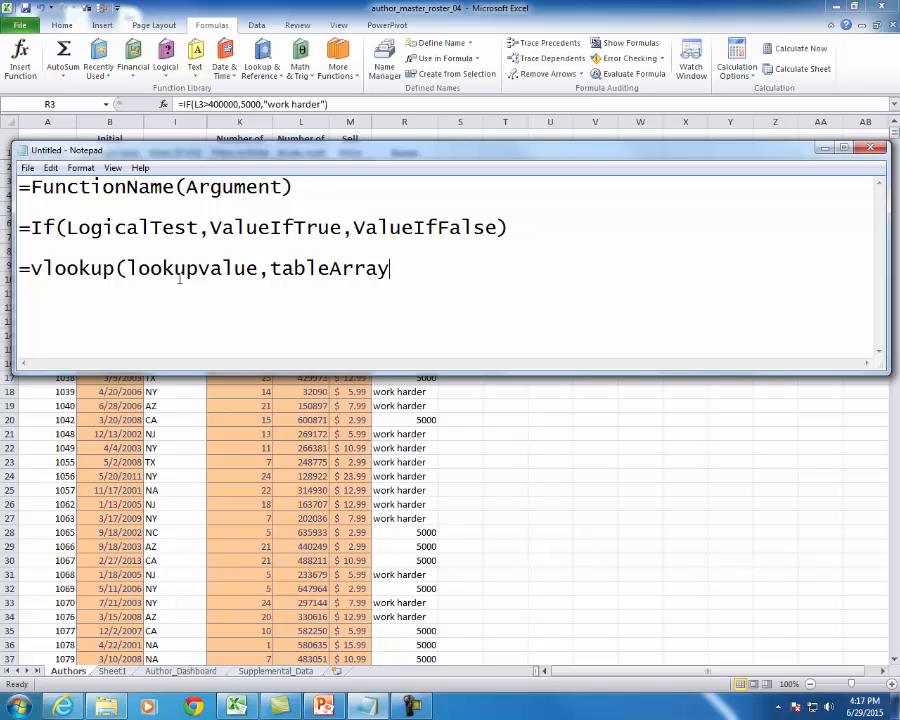
text(,)
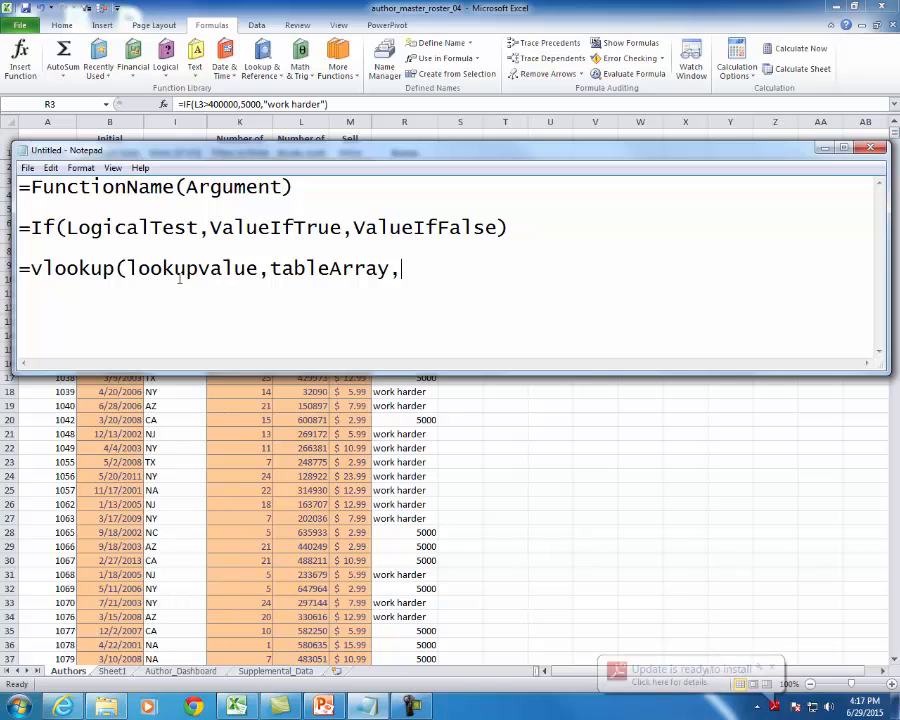
text(colum)
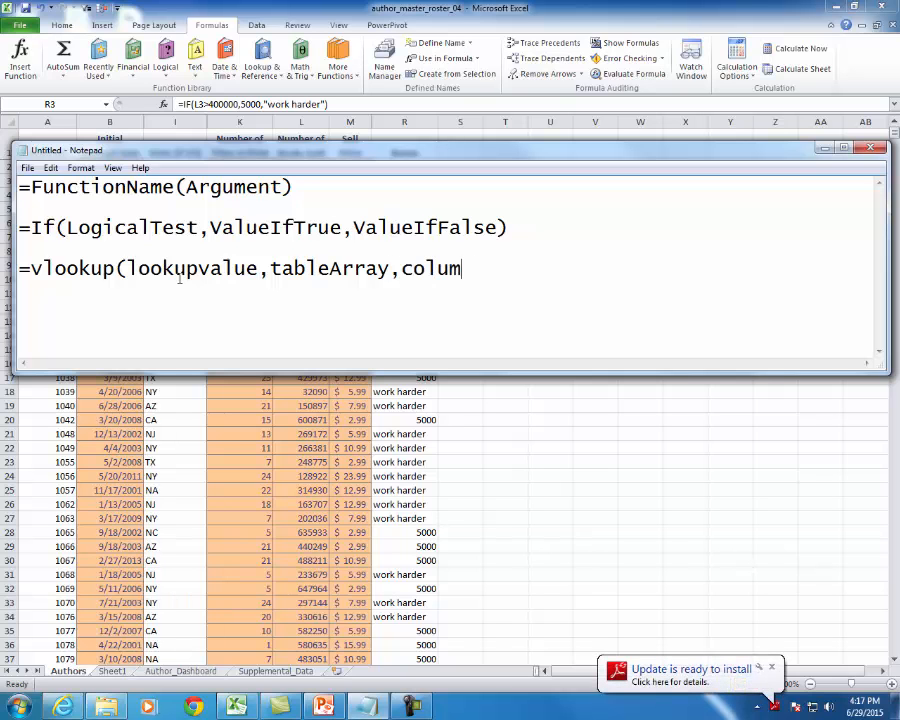
text(nIndex#)
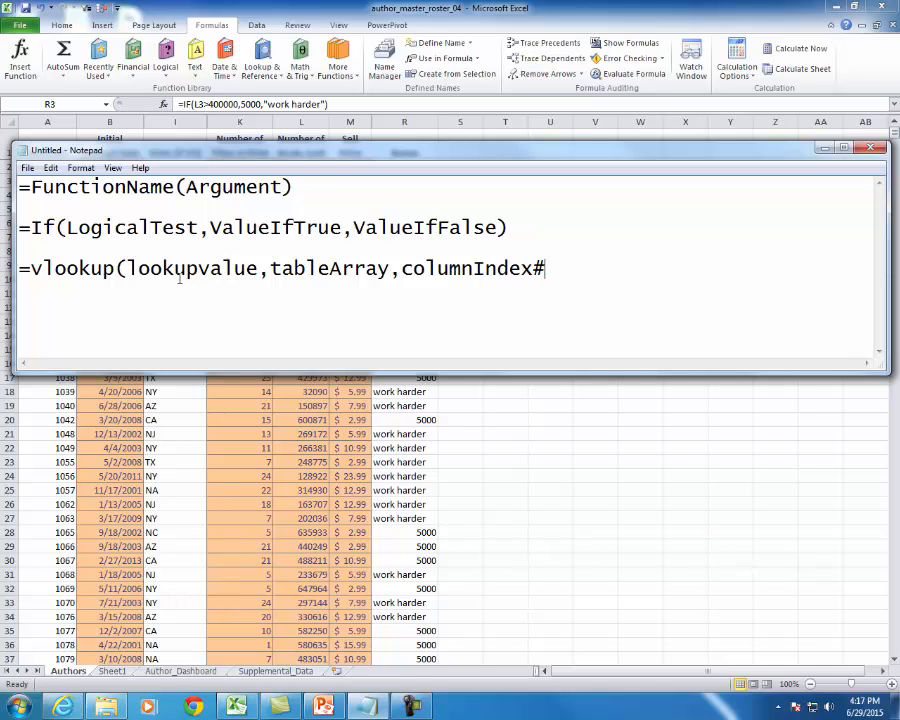
text(,RangeLookup)
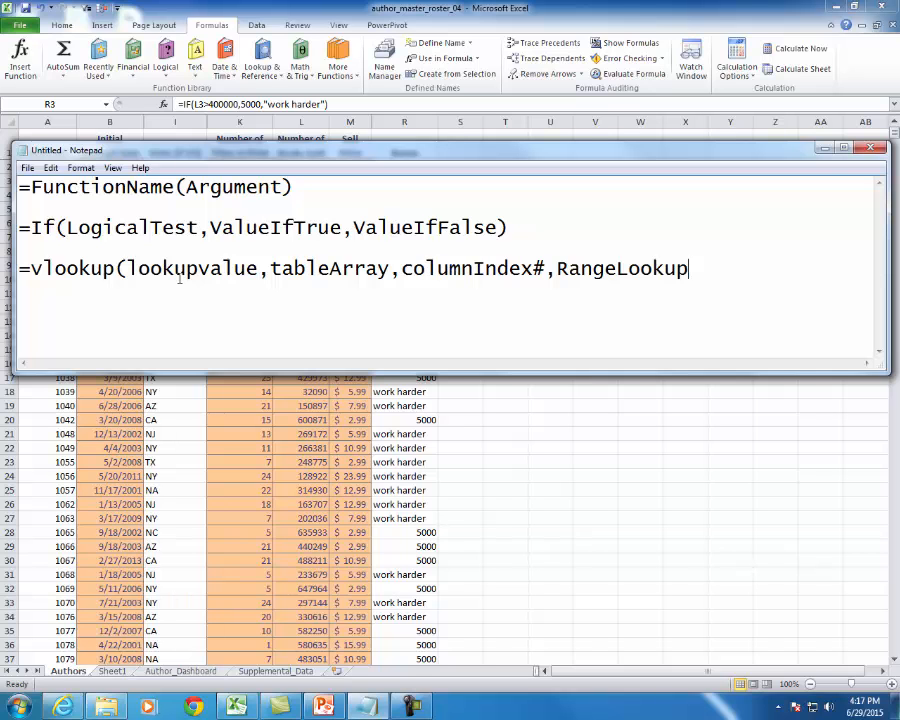
text())
- Switch to Excel and begin a VLOOKUP formula in State cell B2 of Sheet1 with A2 as the lookup value
click(237, 708)
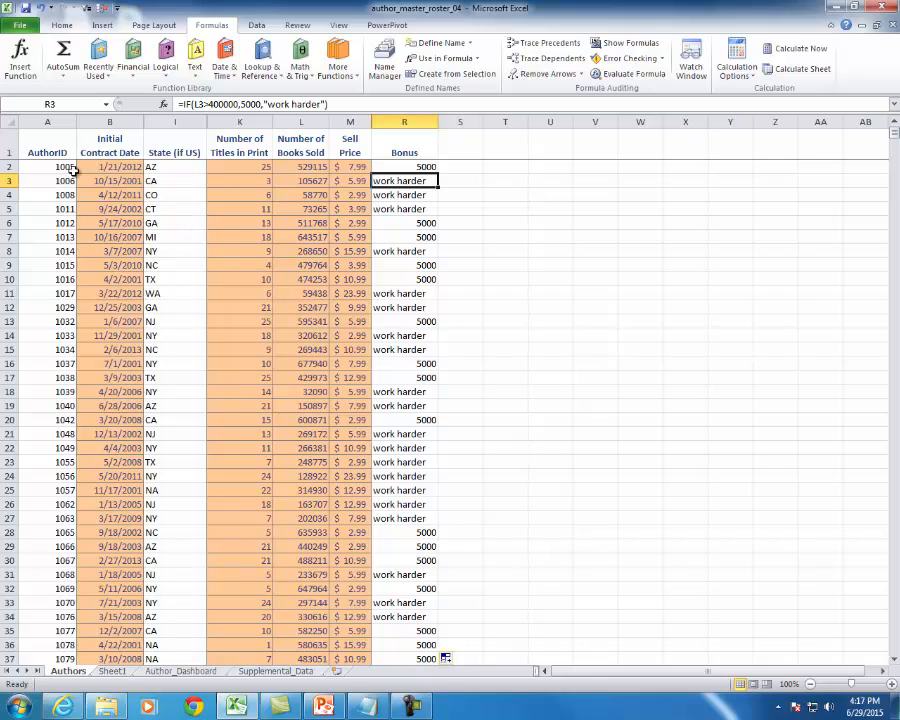
click(113, 674)
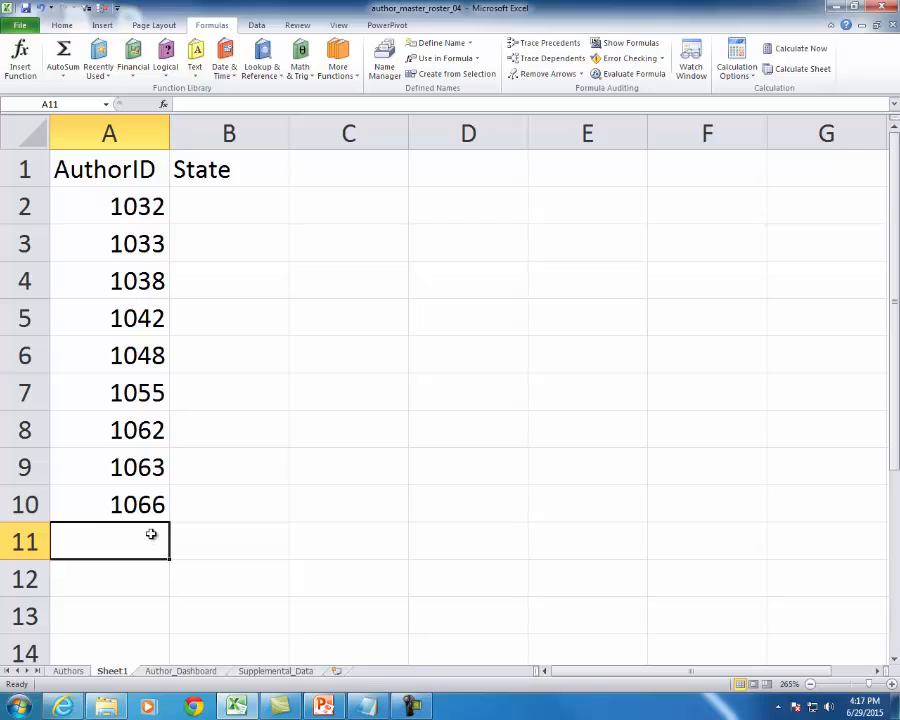
click(227, 202)
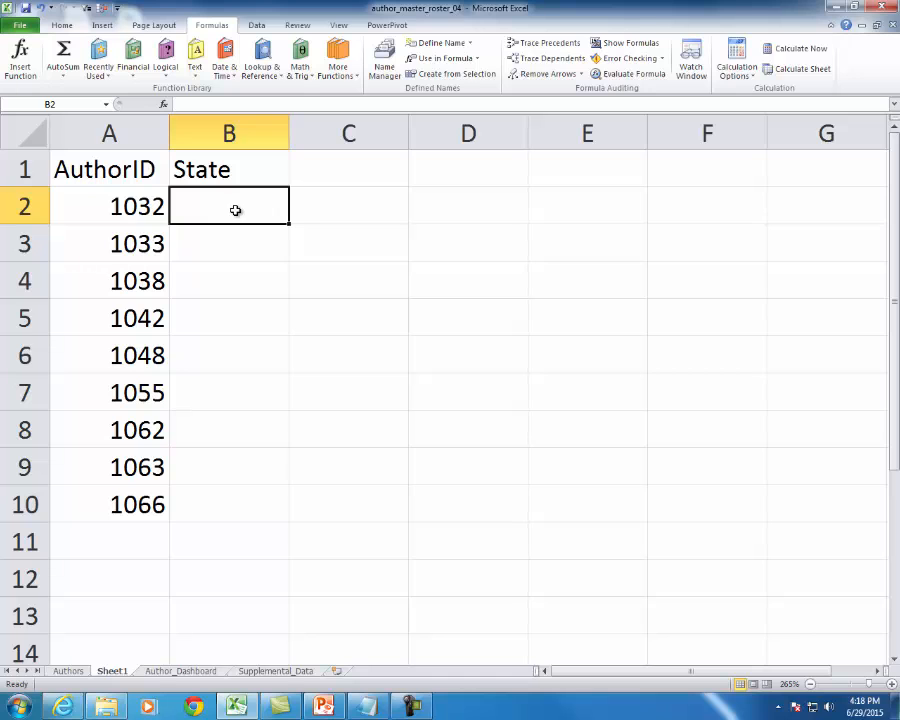
text(=vlo)
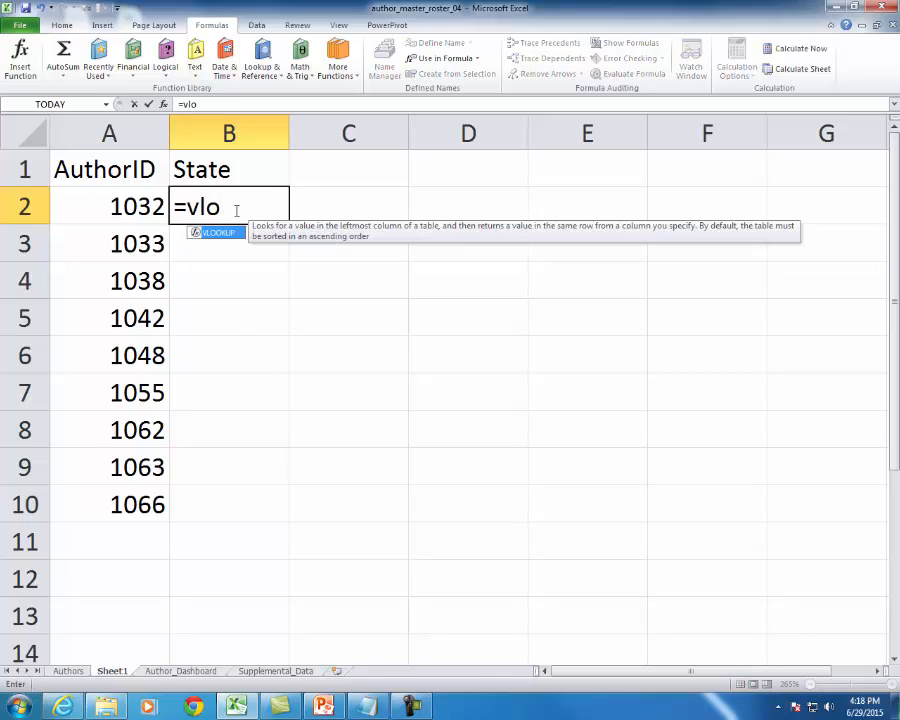
key(Tab)
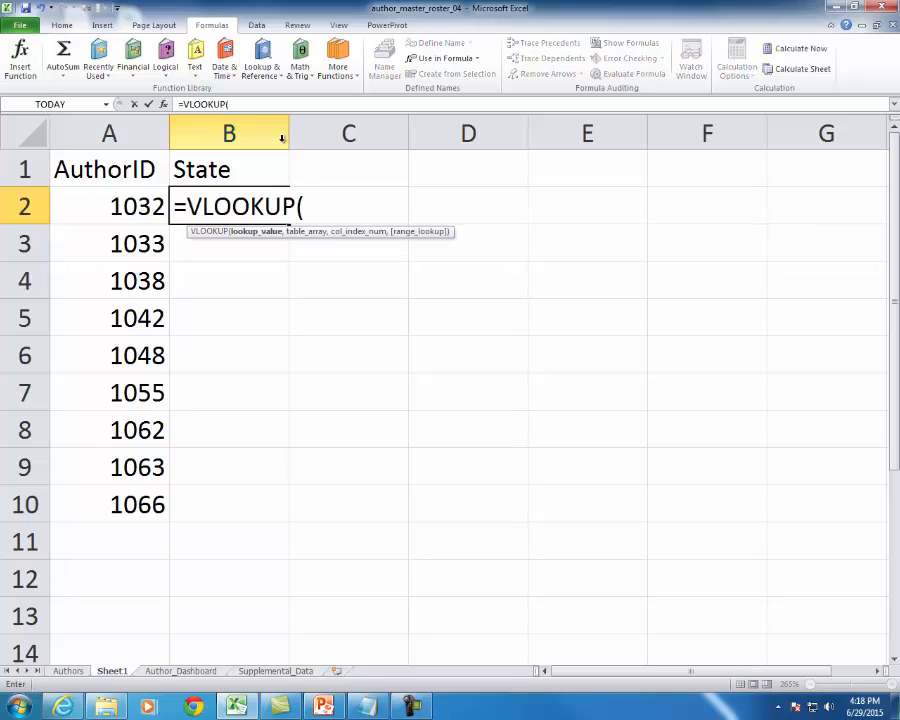
click(133, 208)
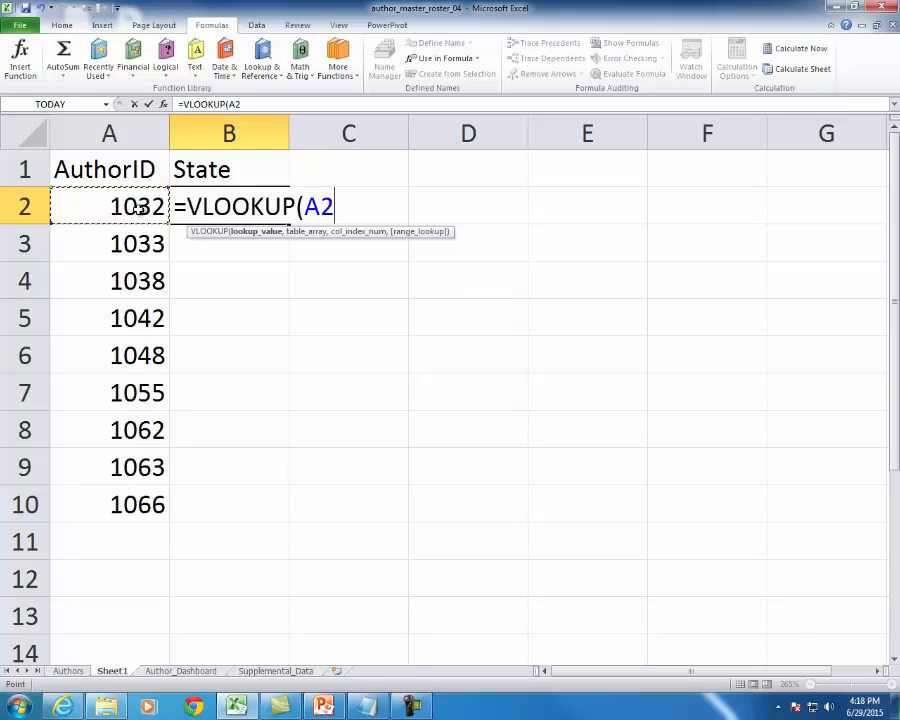
text(,)
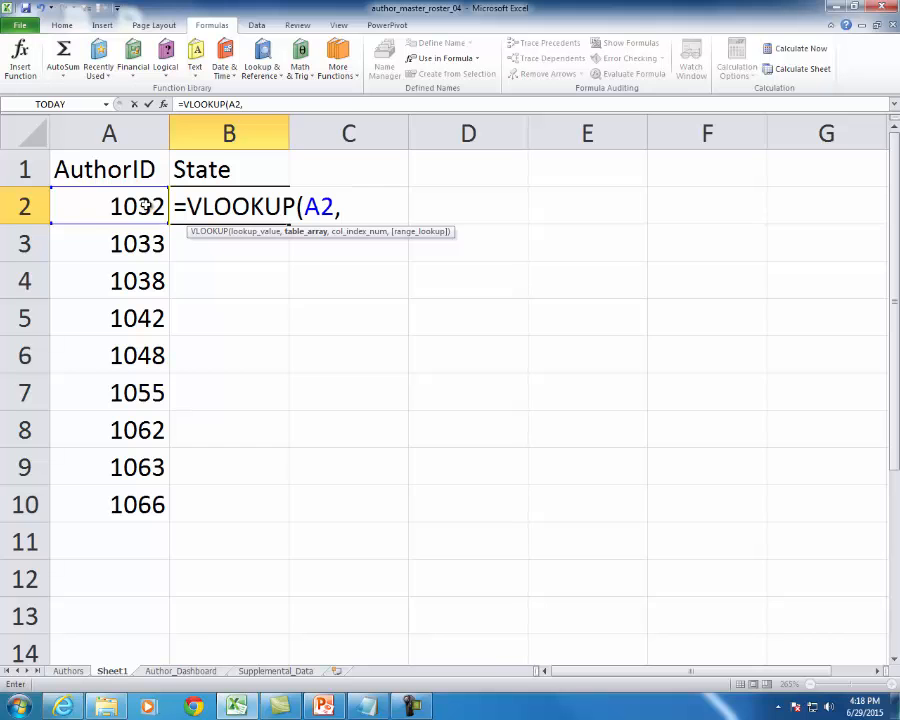
- Add the full data range A1:R839 of the Authors sheet to the VLOOKUP formula as the table array
click(68, 671)
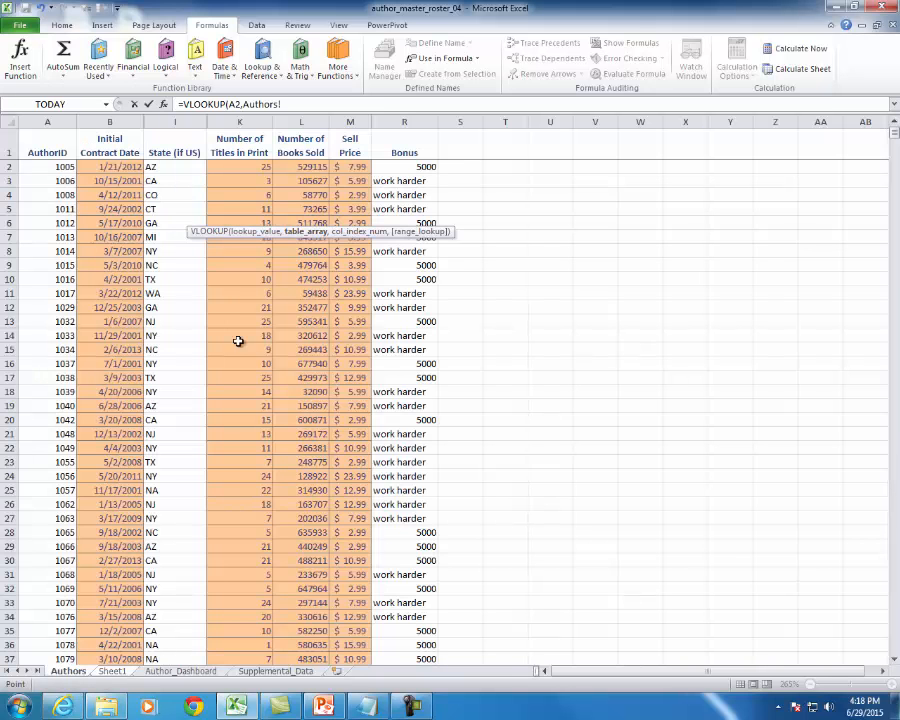
click(132, 225)
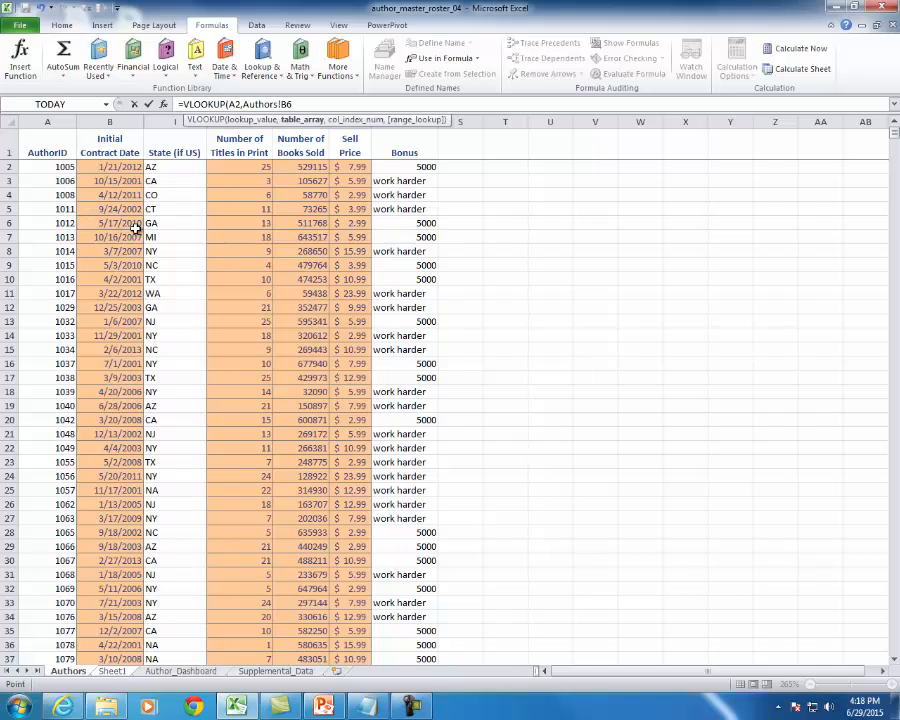
text(+)
click(40, 147)
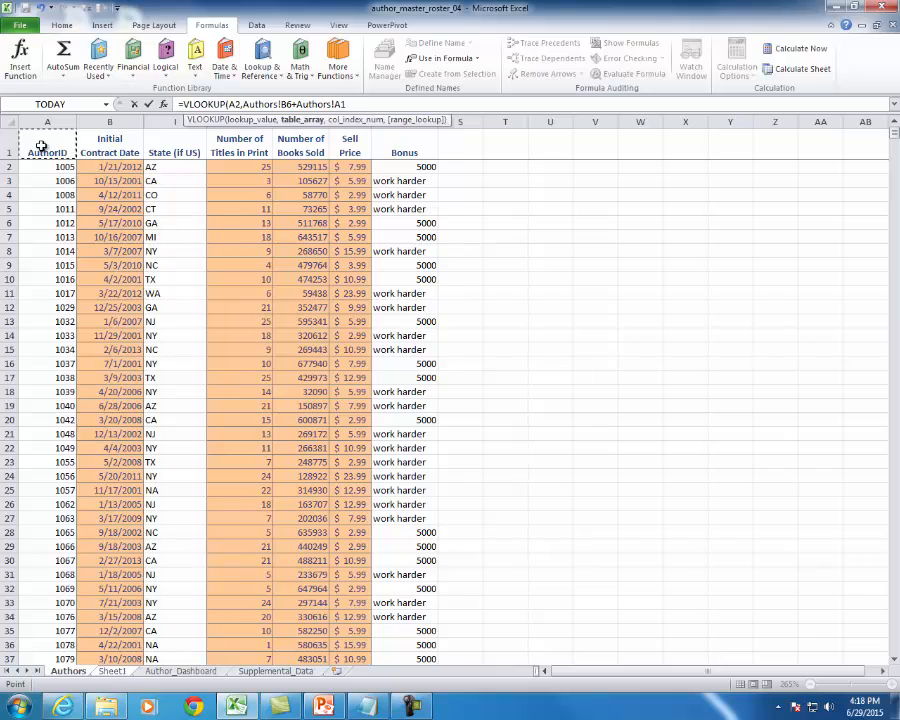
key(ctrl+shift+Down)
key(ctrl+shift+Right)
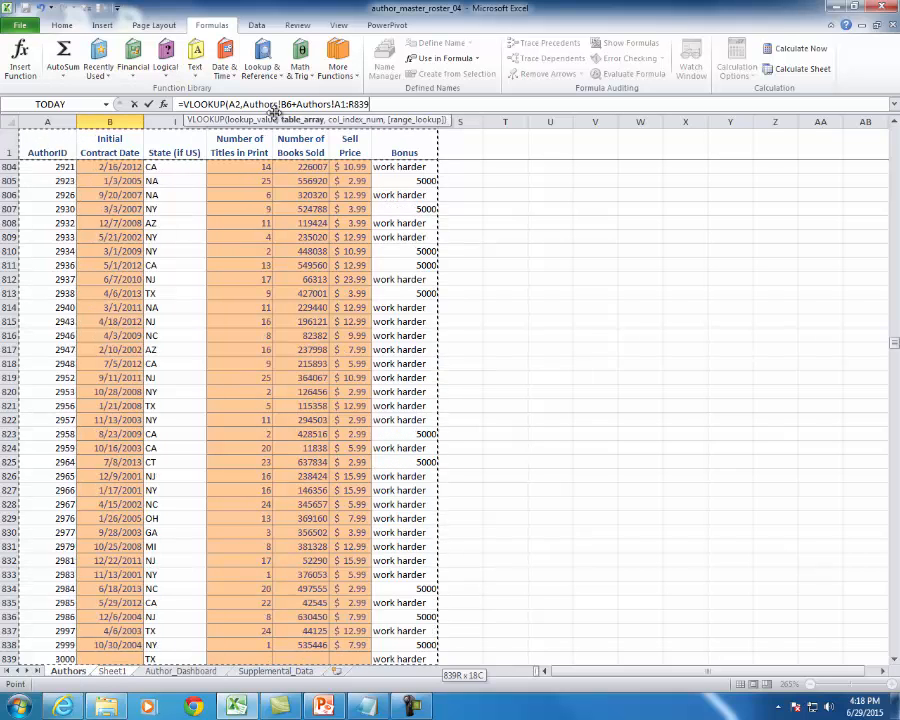
- Remove the stray Authors!B6+ reference so the table array reads Authors!A1:R839
drag(297, 104, 283, 104)
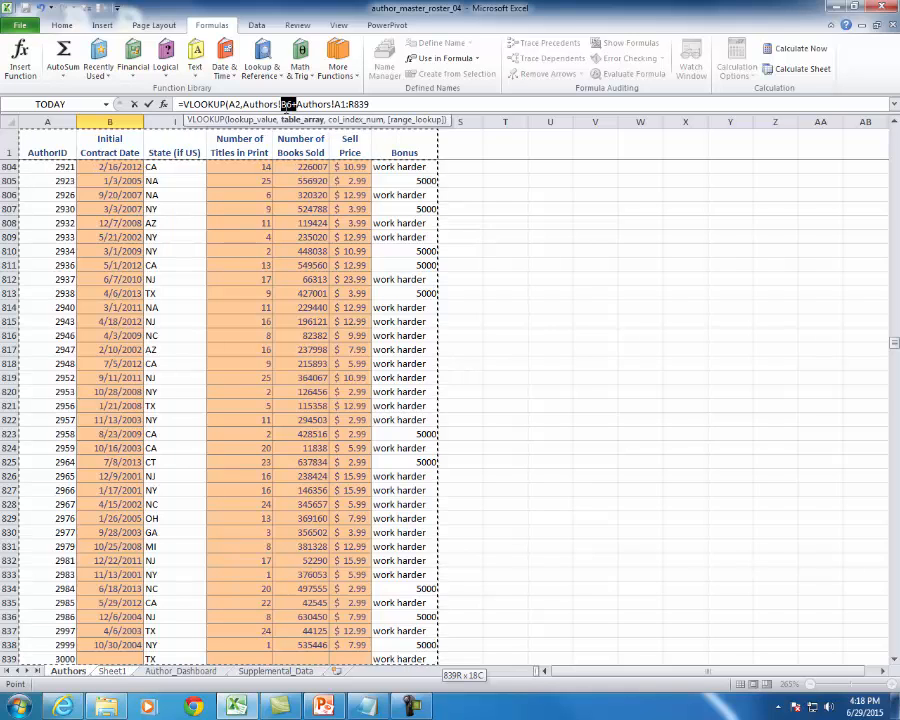
key(Delete)
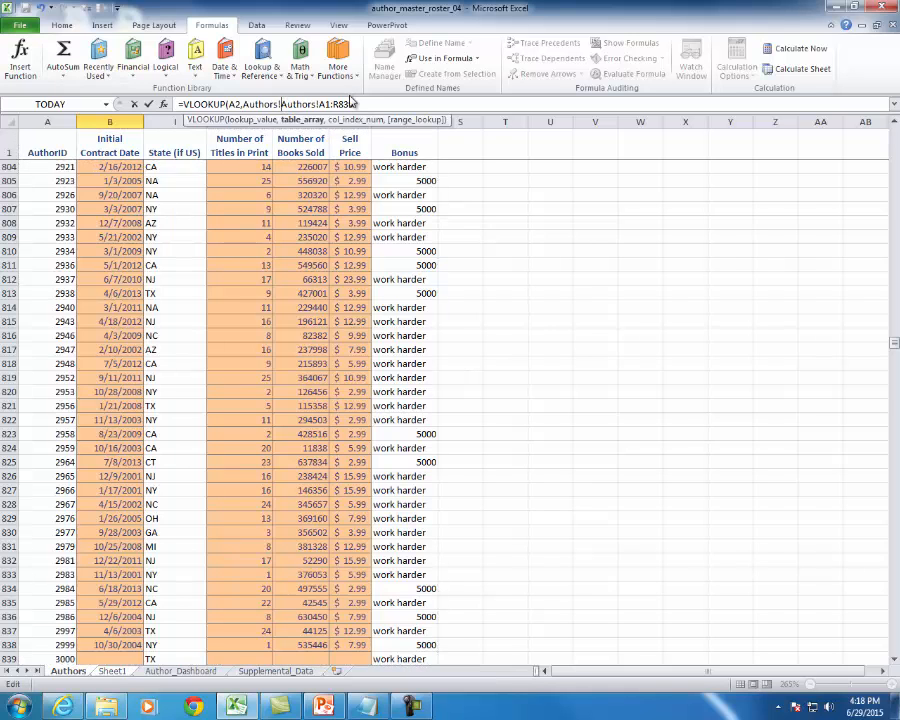
click(284, 104)
key(BackSpace)
key(BackSpace)
key(BackSpace)
key(BackSpace)
key(BackSpace)
key(BackSpace)
key(BackSpace)
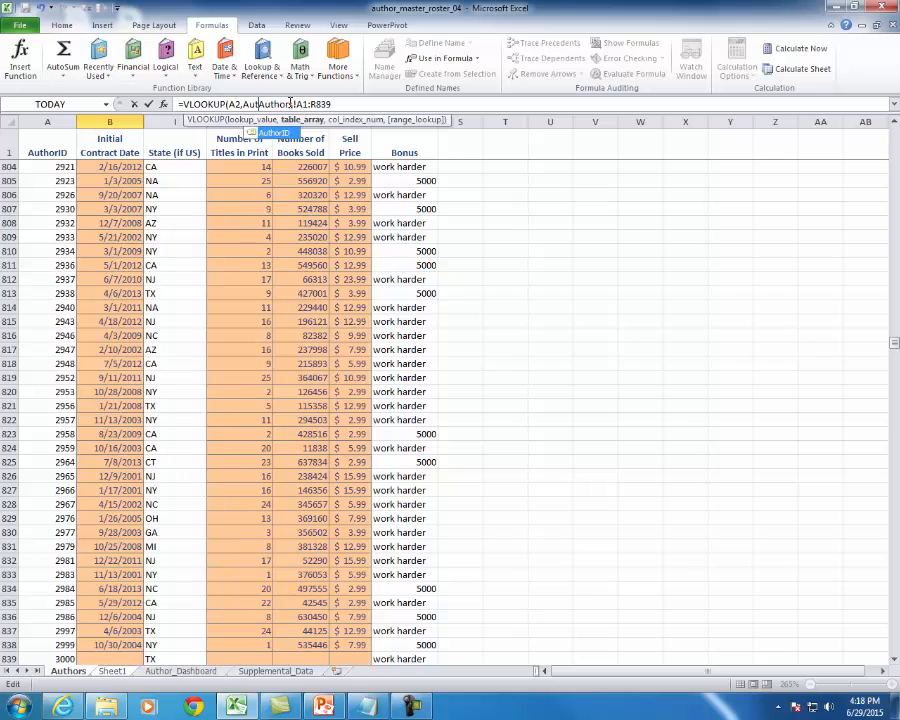
key(BackSpace)
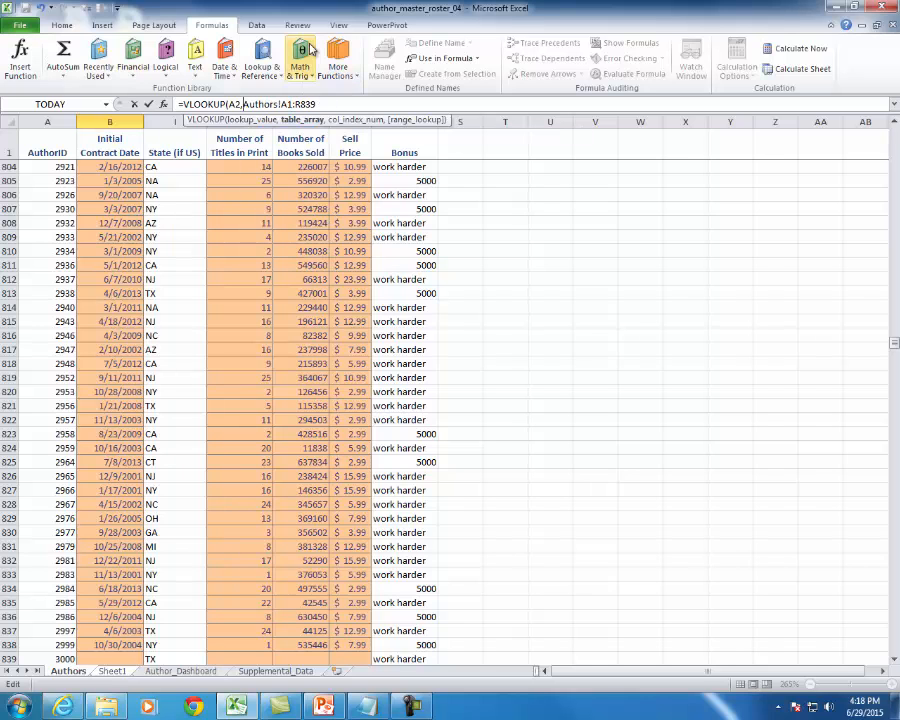
- Make the table array reference absolute as $A$1:$R$839 and continue to the column index argument
drag(319, 104, 280, 104)
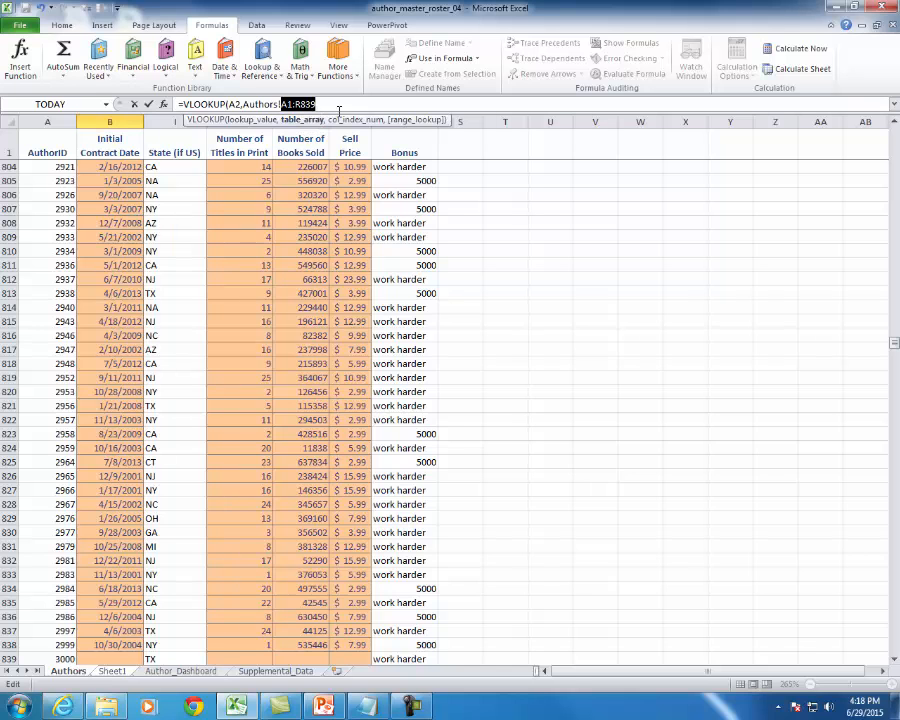
key(F4)
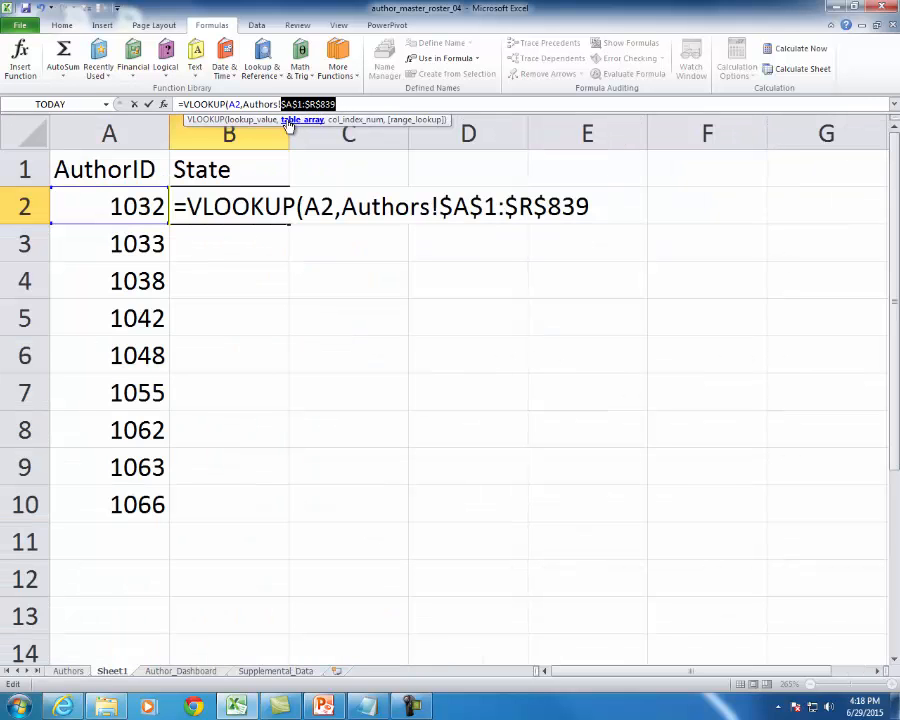
click(336, 104)
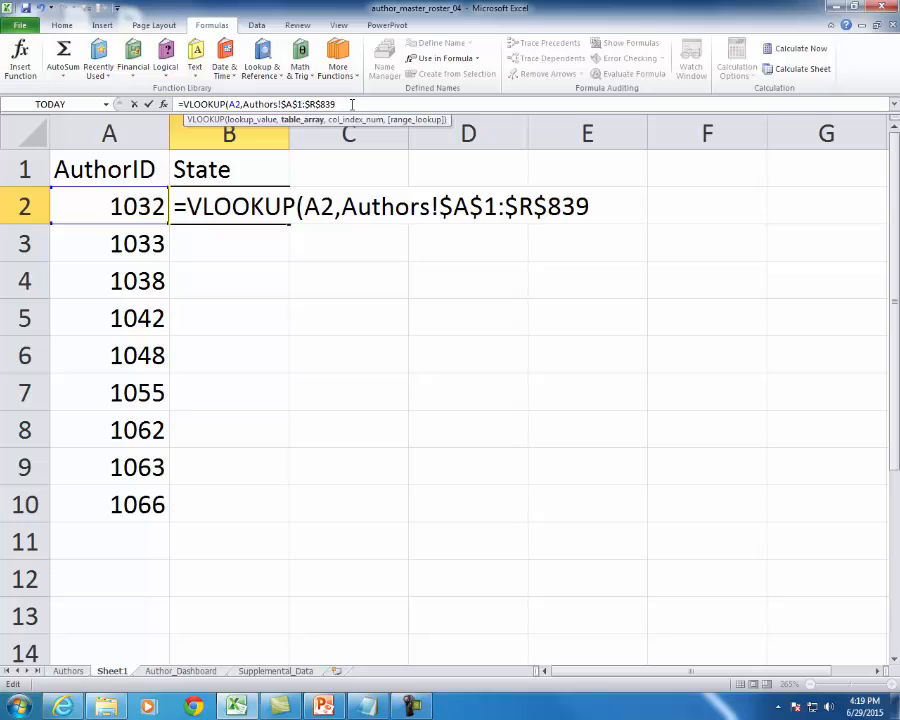
text(,)
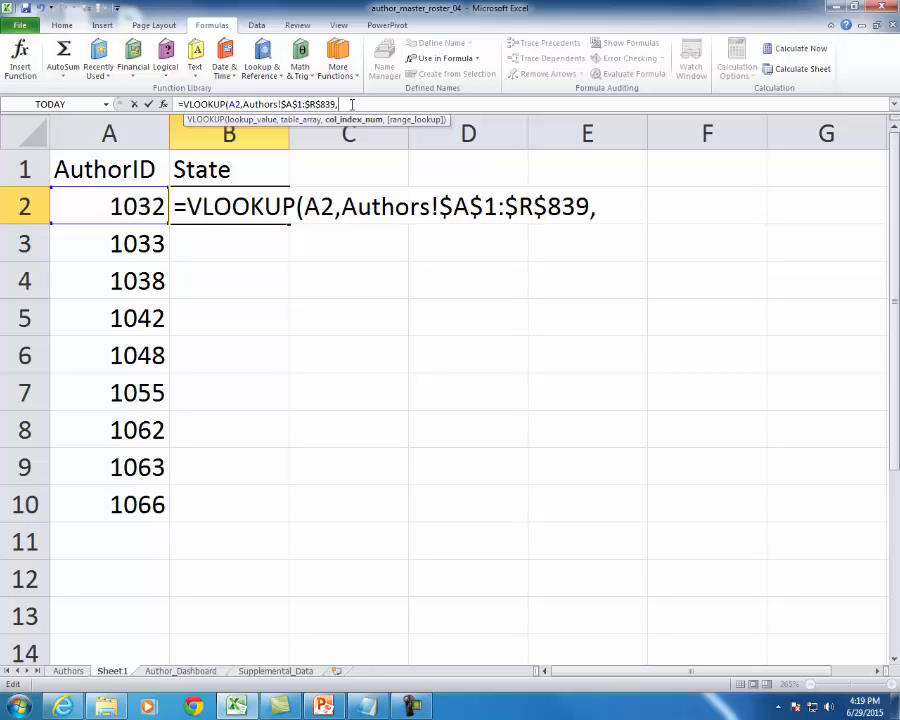
- Complete the VLOOKUP in B2 with column index 3 and FALSE for an exact match
text(3,)
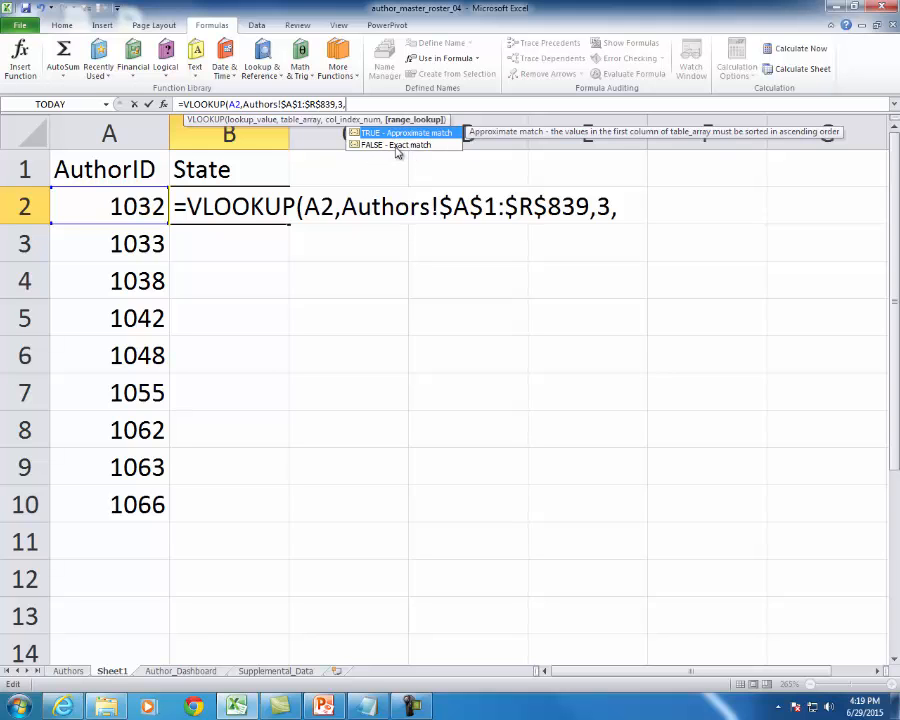
double_click(418, 148)
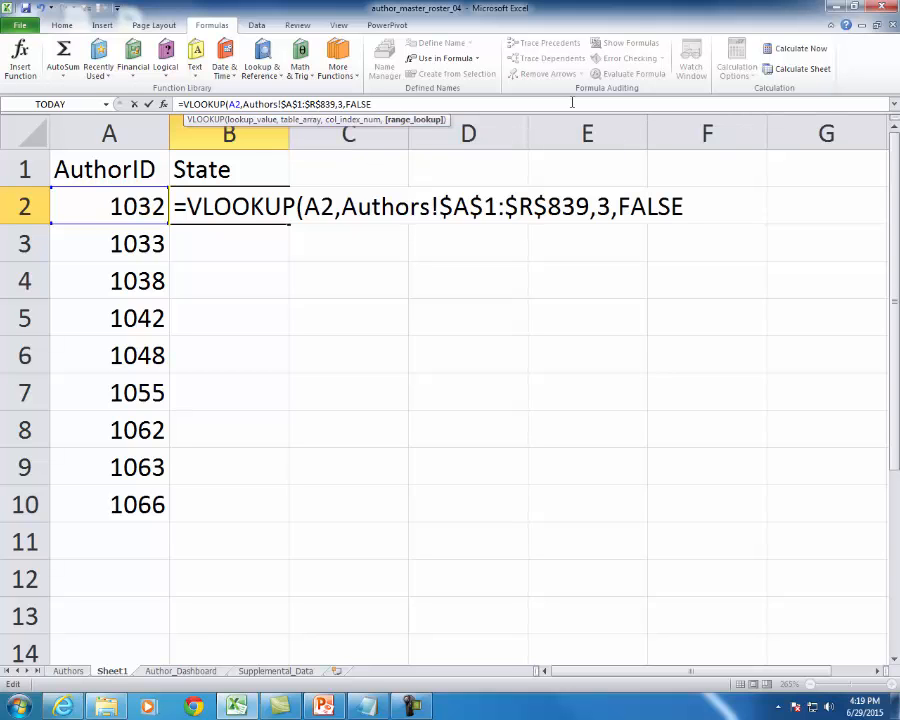
text())
key(Return)
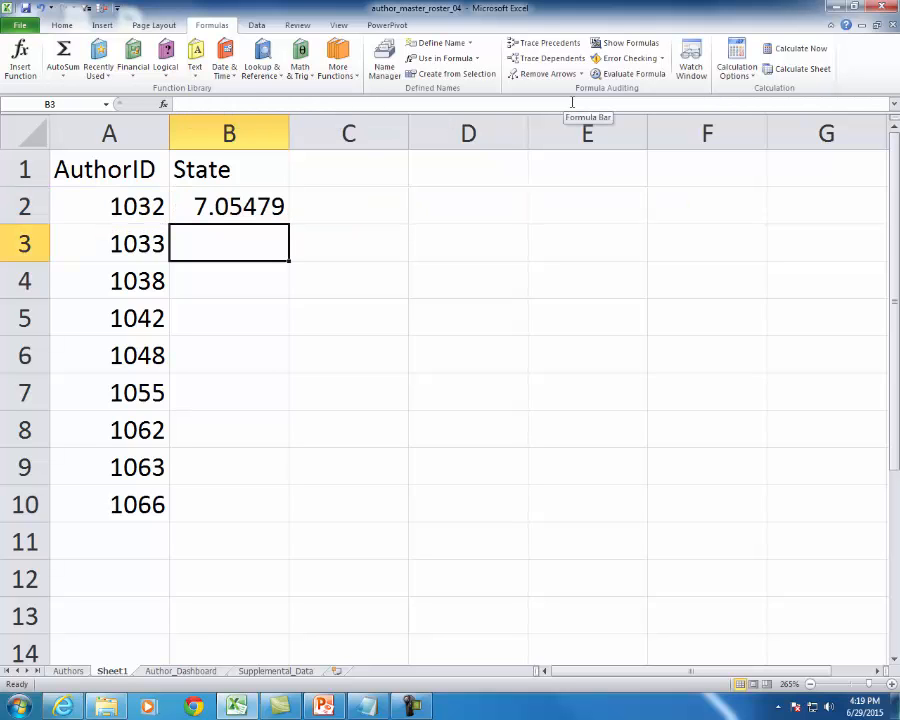
- Check the State column's position on the Authors sheet and change the column index in B2's VLOOKUP to 9
click(248, 204)
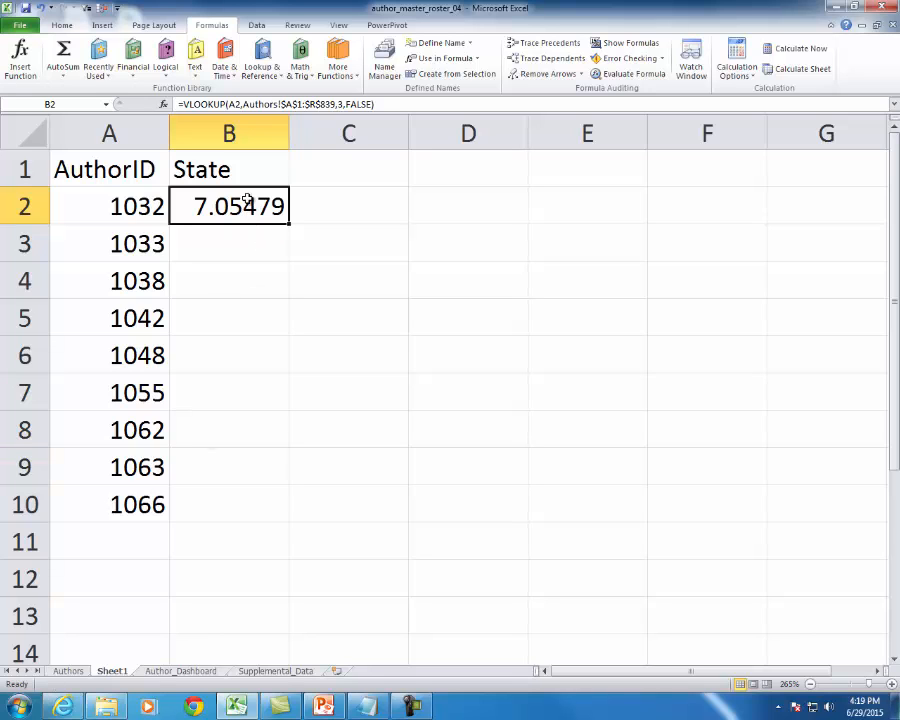
click(70, 671)
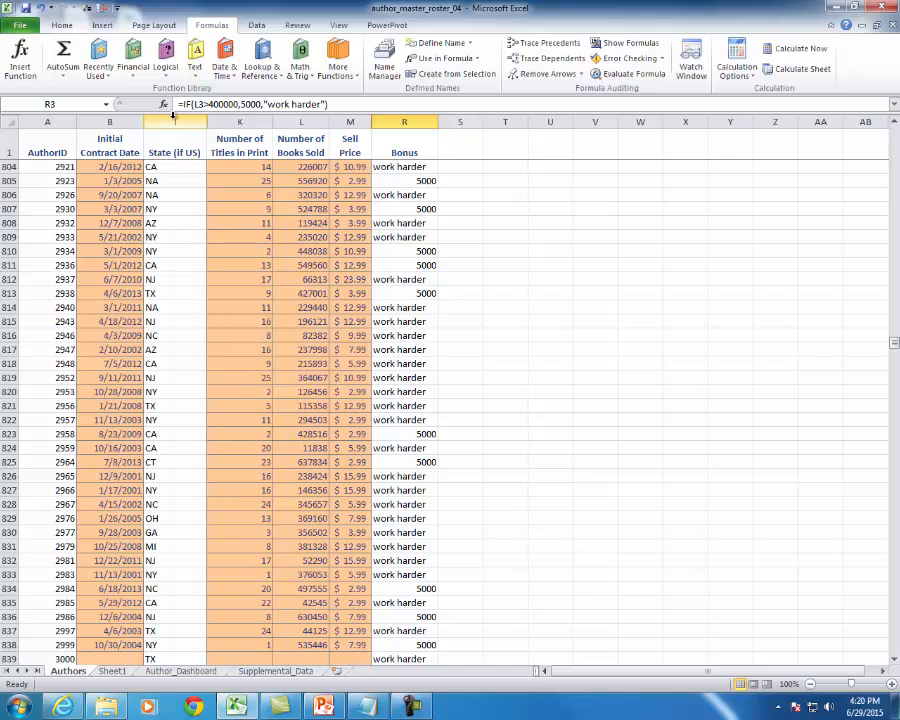
click(118, 672)
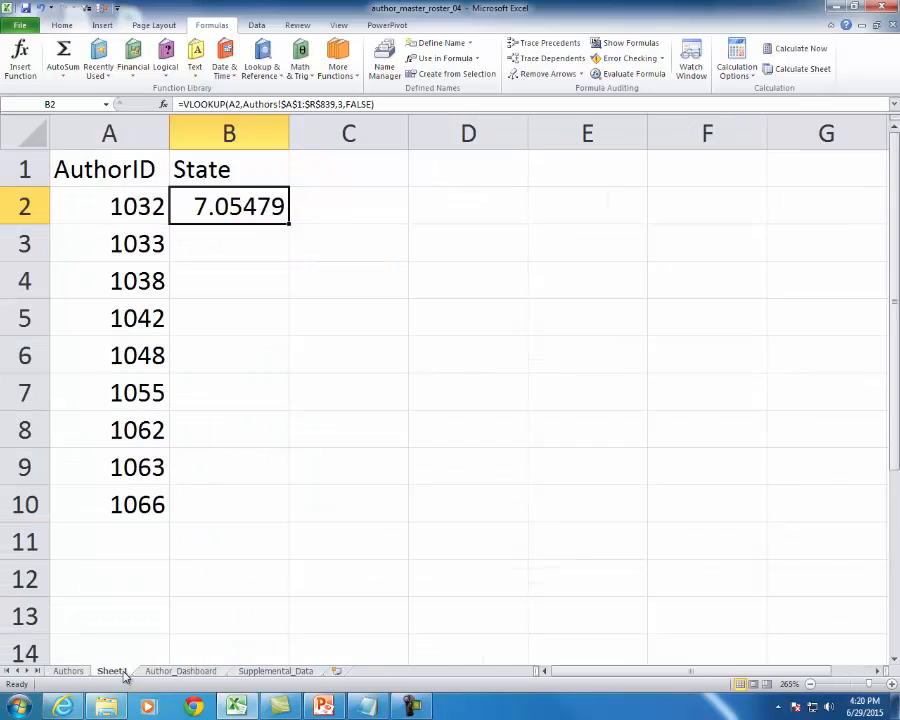
click(343, 104)
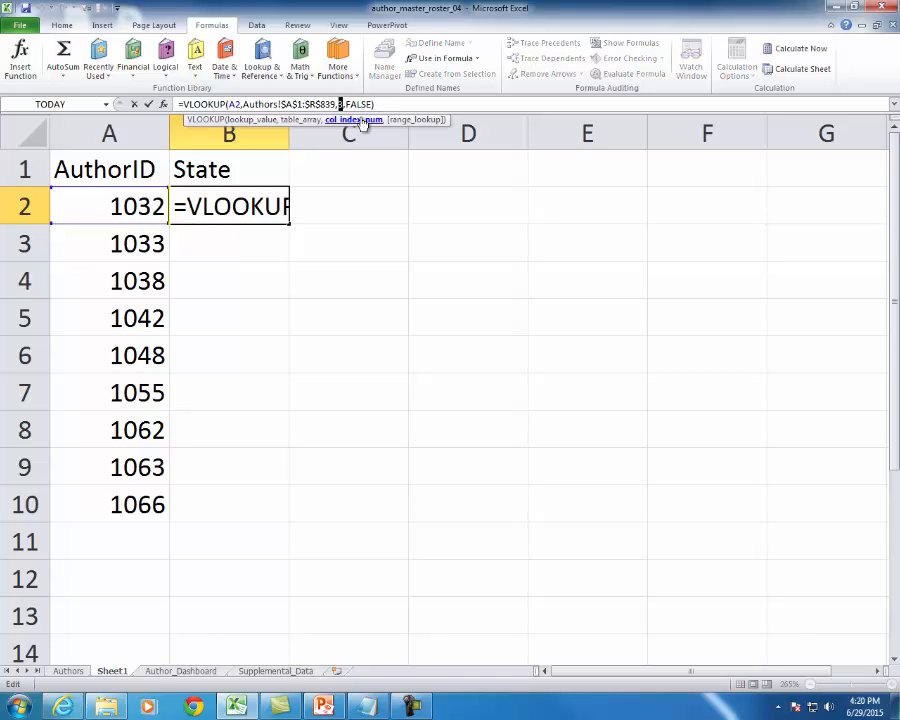
key(BackSpace)
text(9)
key(Return)
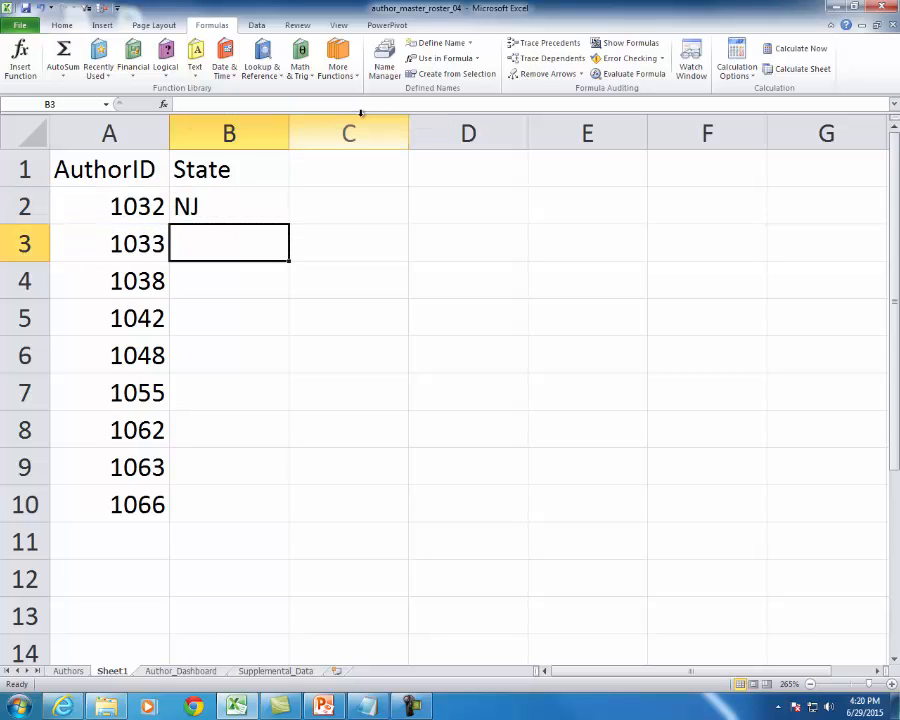
- Fill the VLOOKUP formula from B2 down to B10 and reselect B2
click(239, 208)
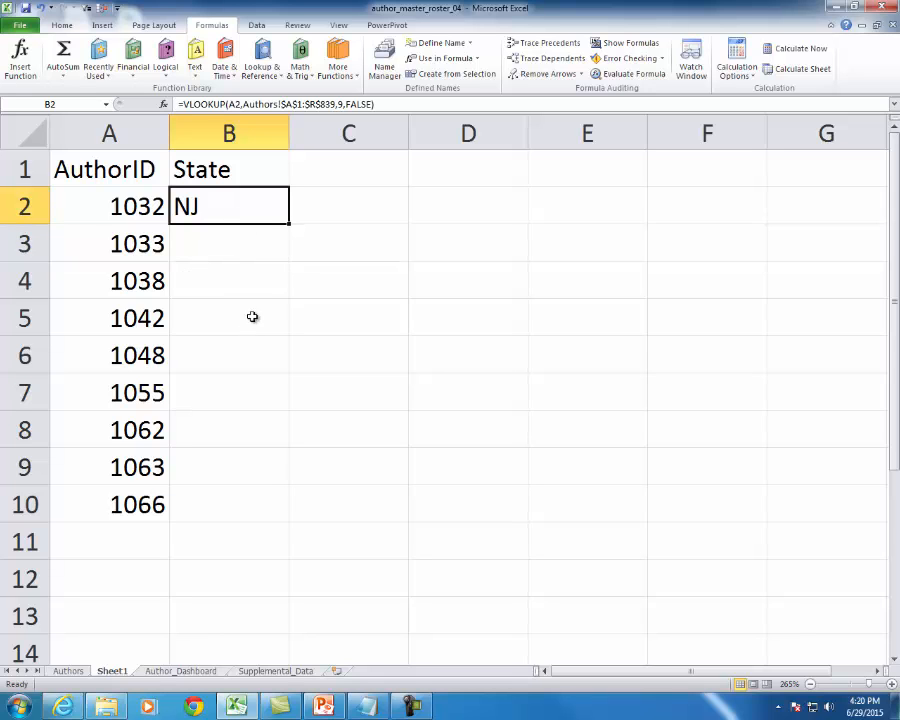
drag(289, 224, 263, 518)
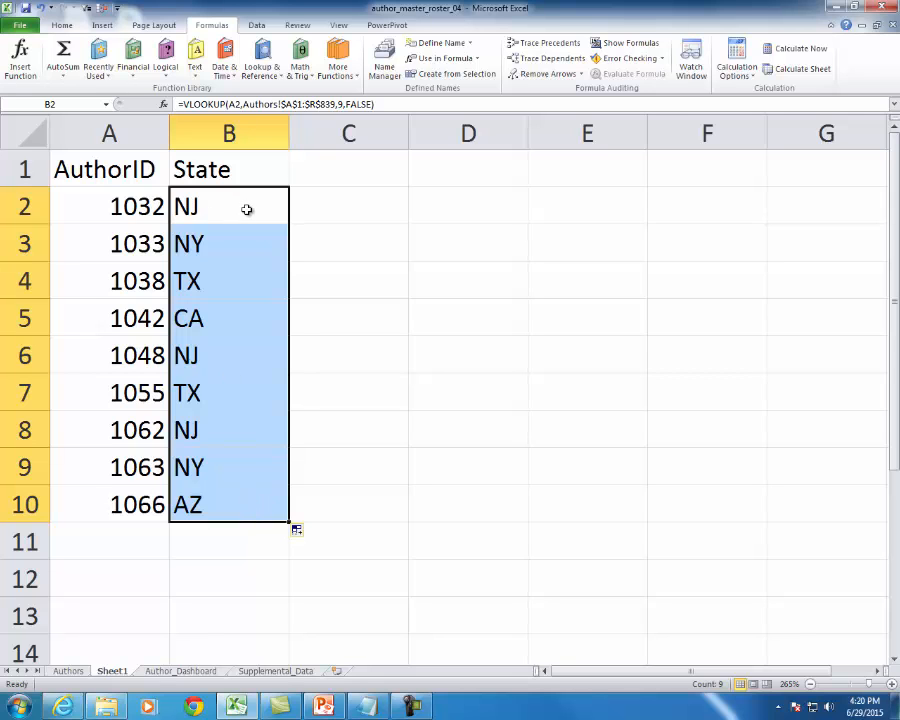
click(247, 209)
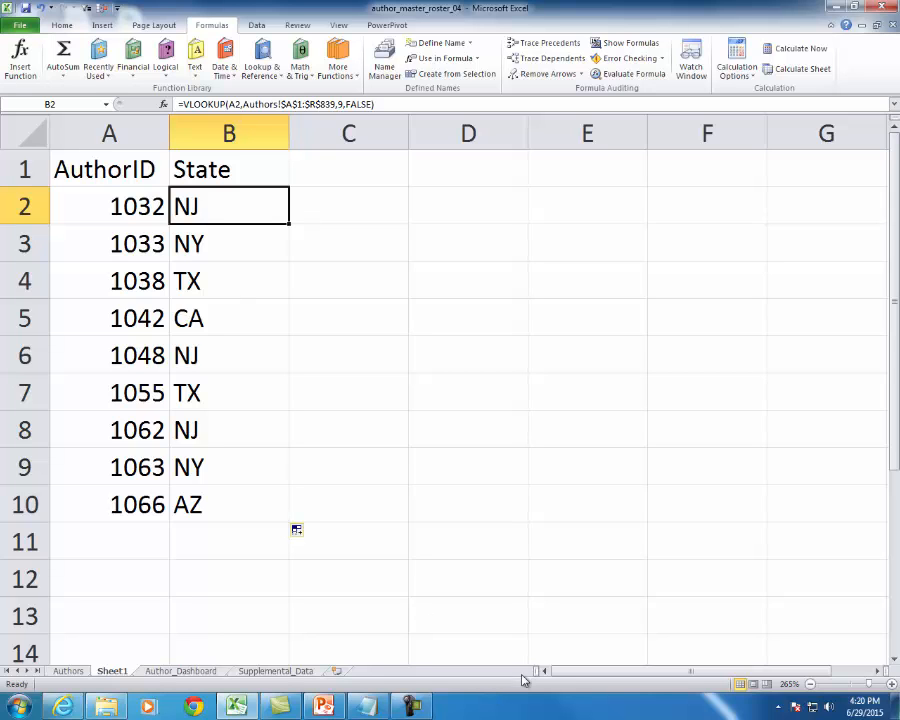
- Switch to Notepad, add the line =IfError(value,valueIfError) below the VLOOKUP syntax, and return to cell A2 in Excel
click(367, 707)
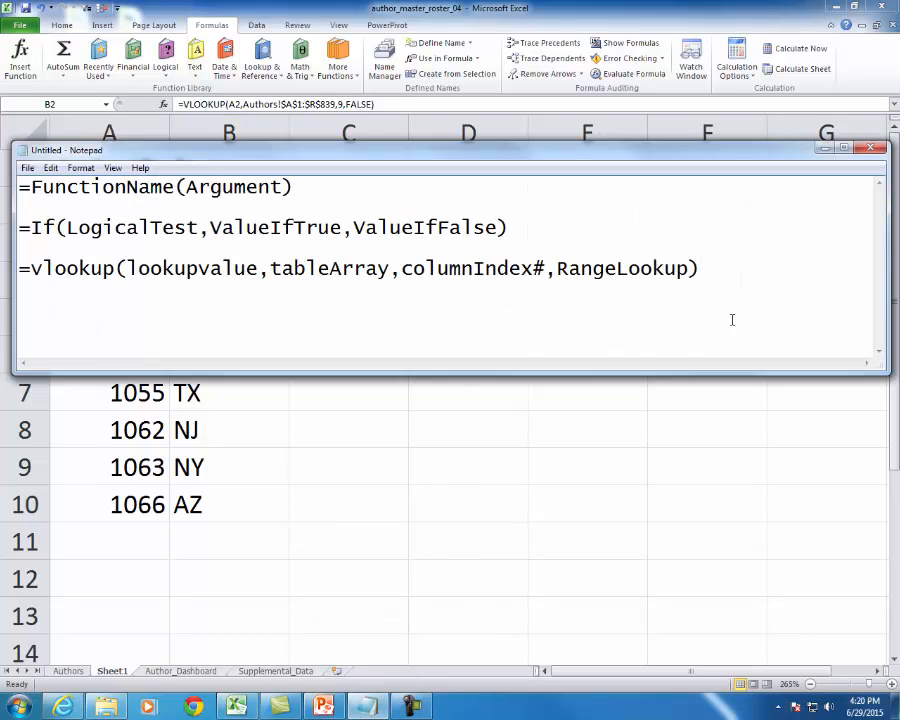
key(Return)
key(Return)
text(=IfError()
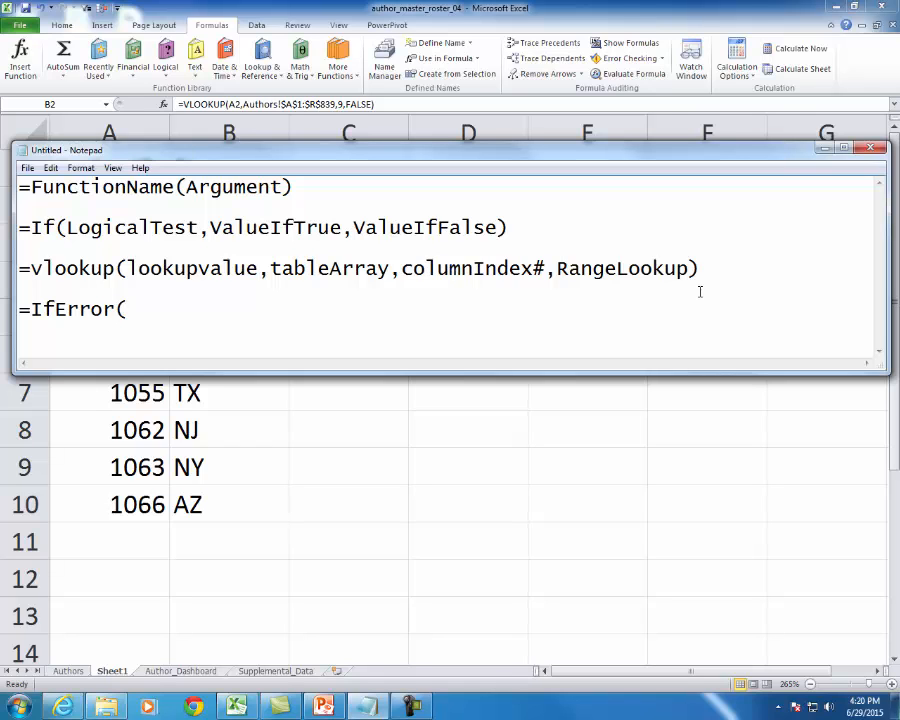
text(value,valueIfError))
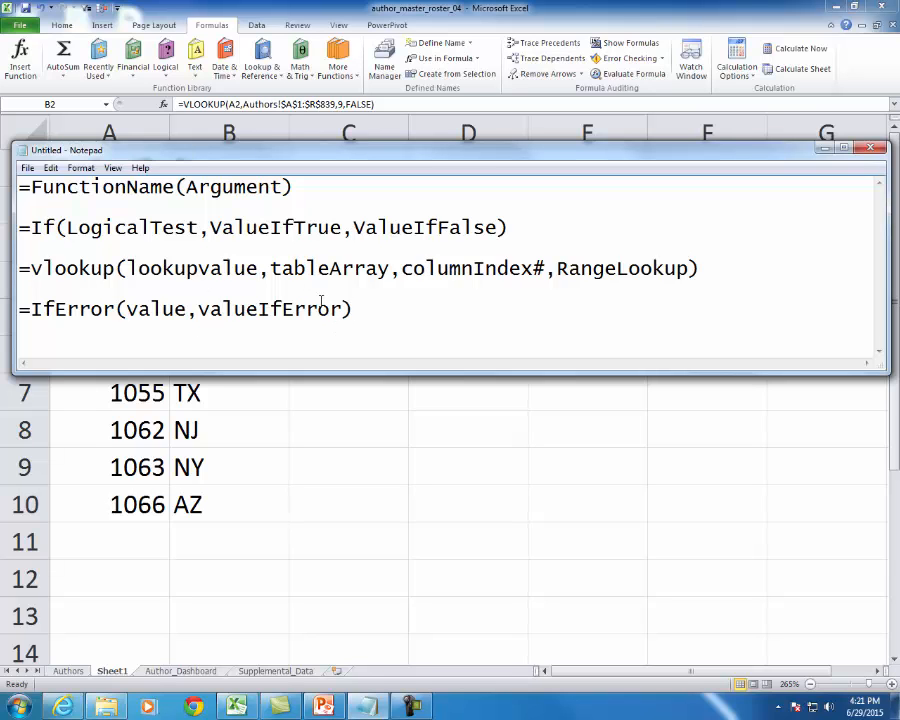
click(823, 147)
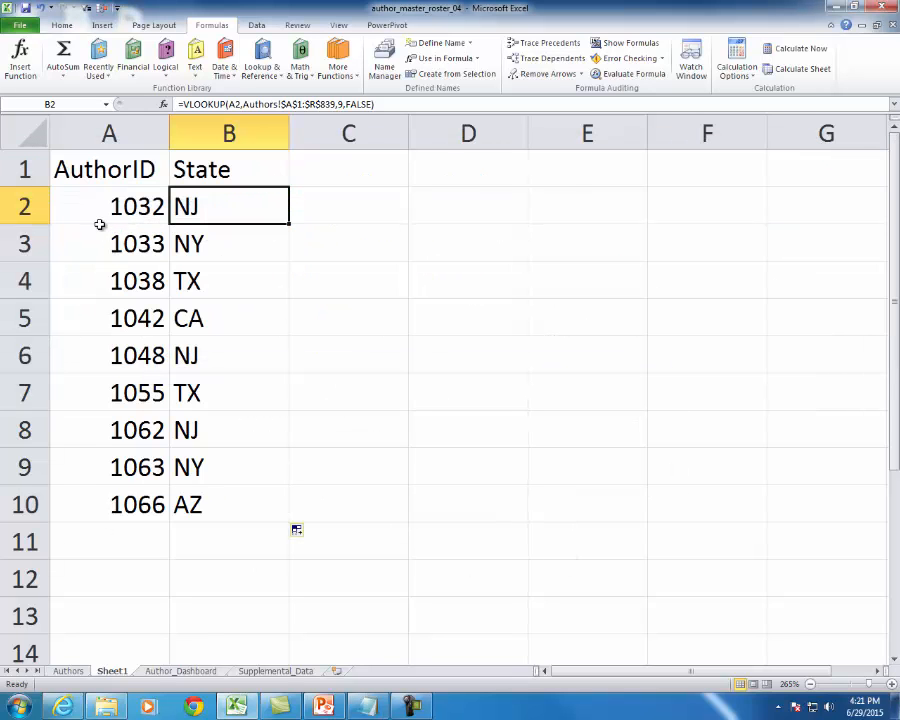
click(130, 206)
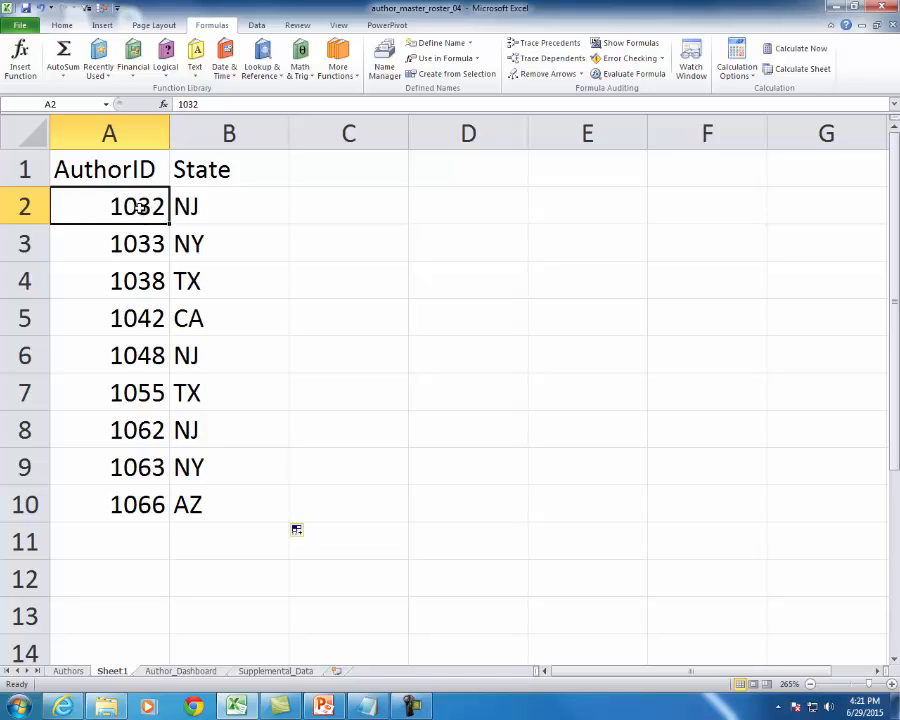
- Replace the AuthorID in A2 with the nonexistent ID 9999 and select the VLOOKUP cell B2
text(9999)
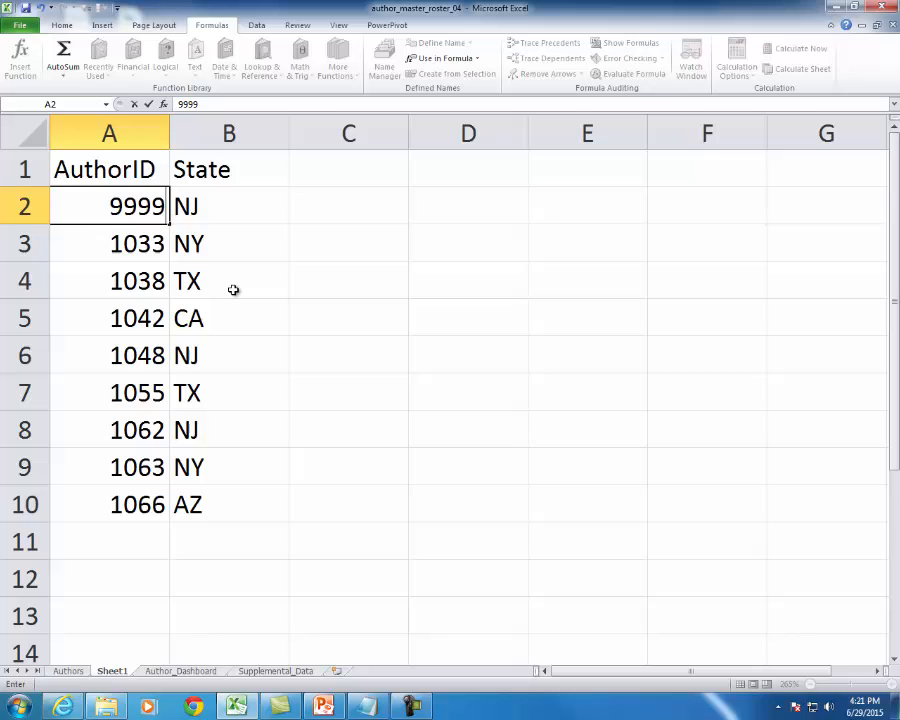
key(Return)
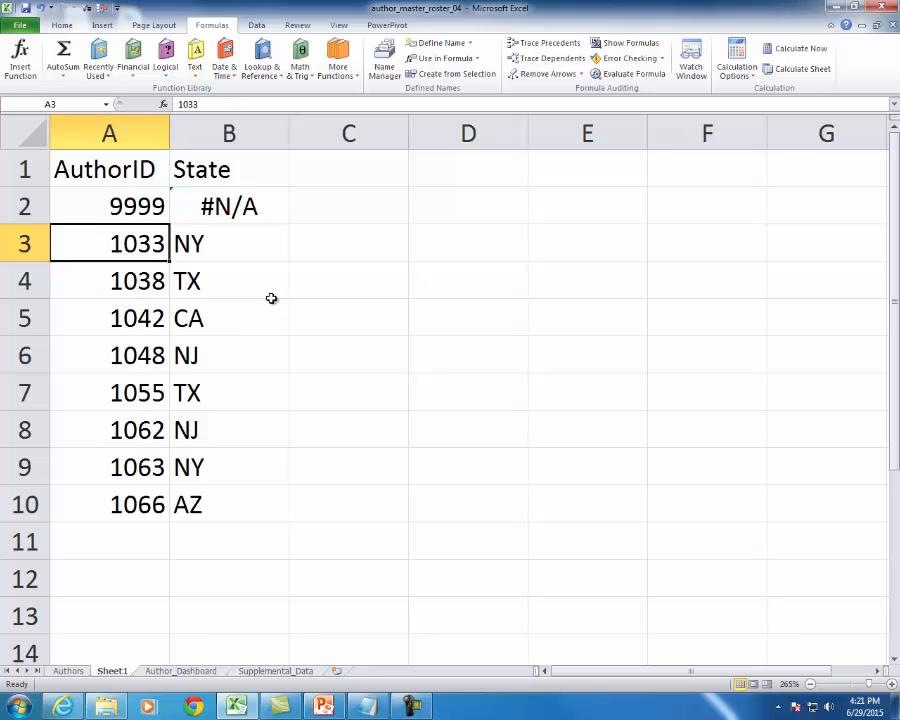
click(232, 216)
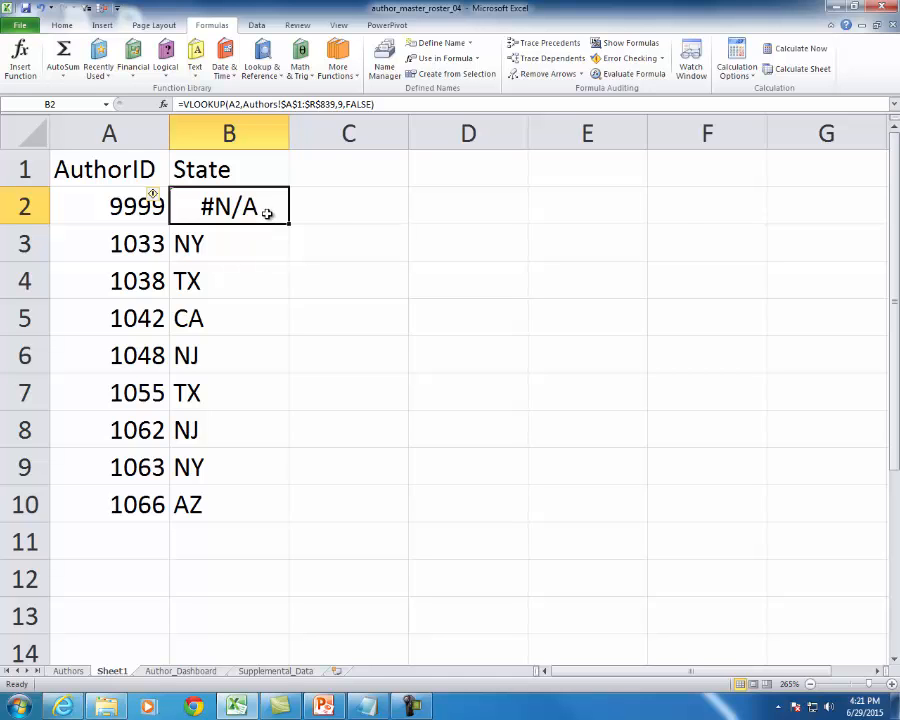
- Wrap the VLOOKUP in B2 in an IFERROR function that returns 0 on an error
double_click(266, 210)
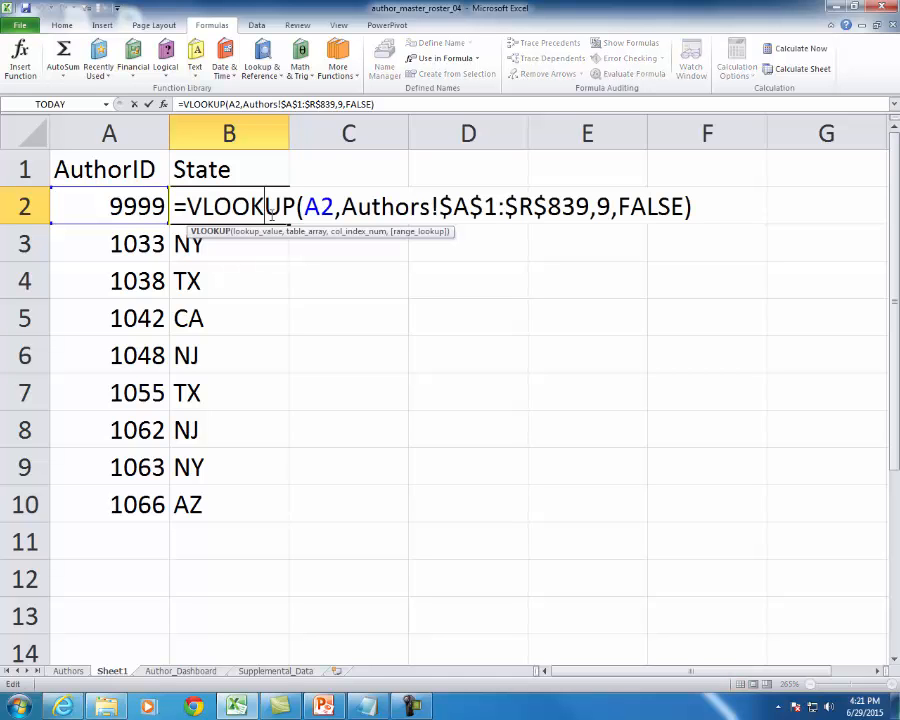
click(188, 205)
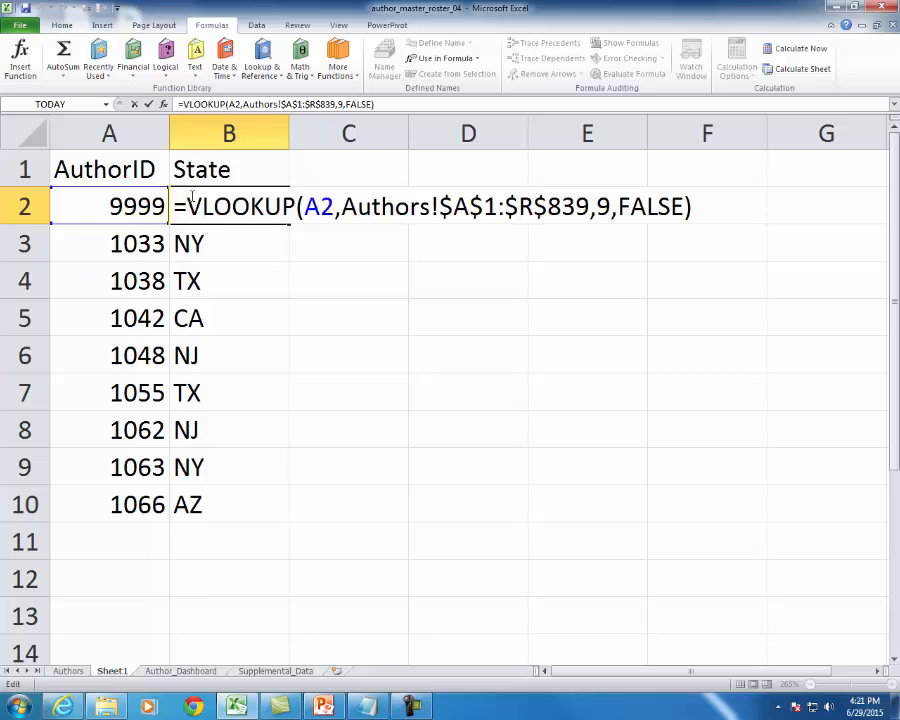
text(if)
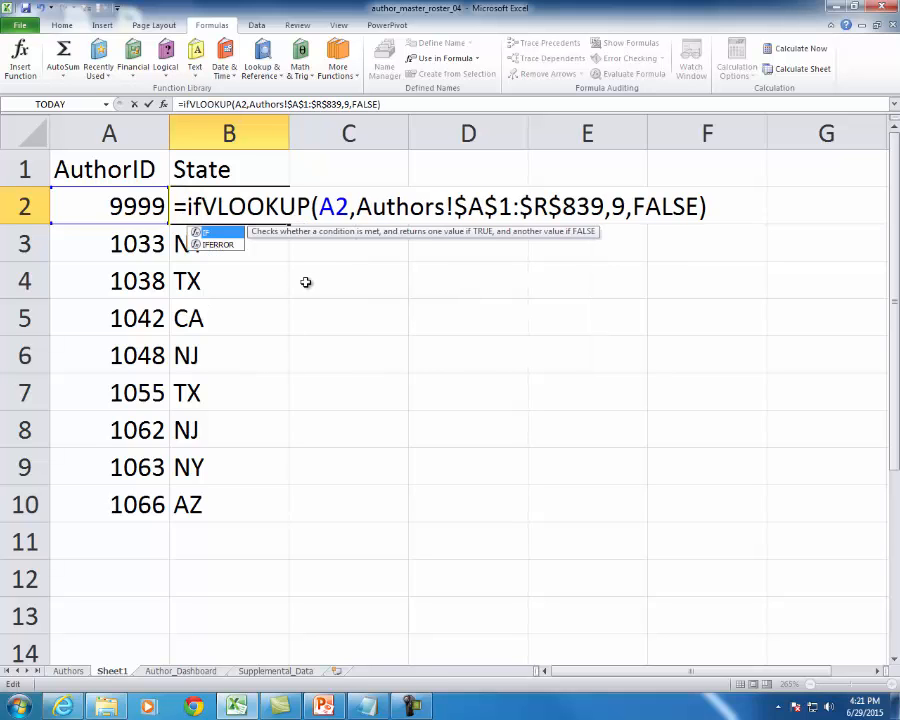
key(Down)
key(Tab)
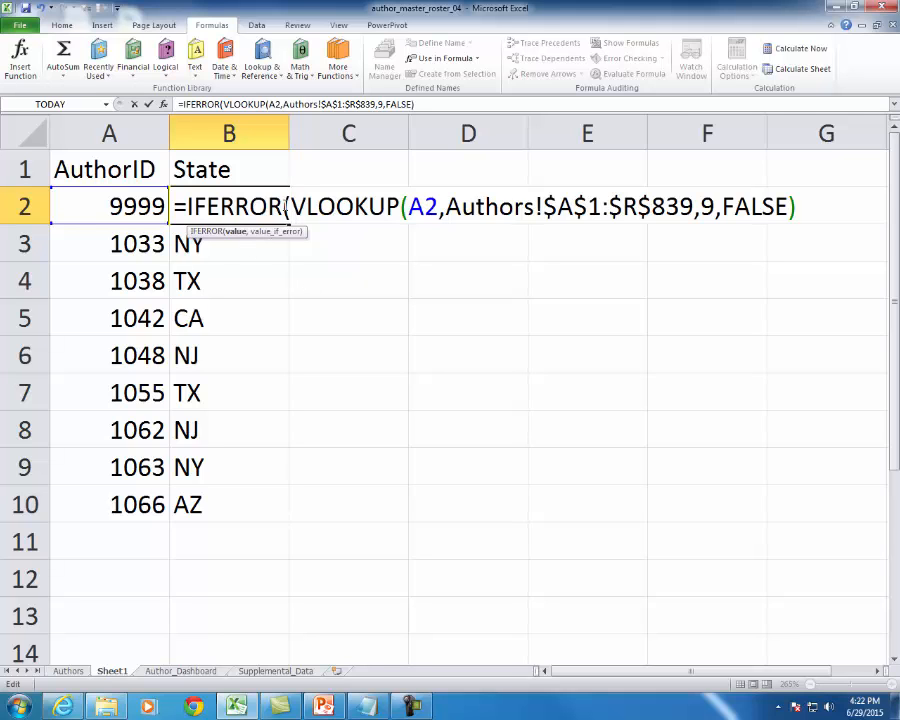
drag(290, 206, 797, 207)
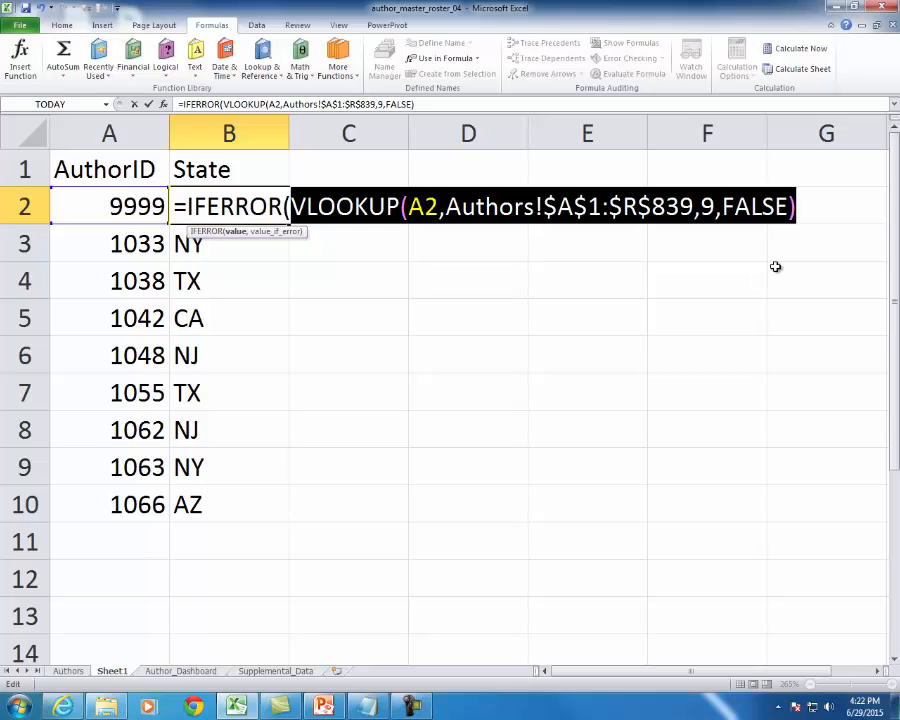
click(797, 207)
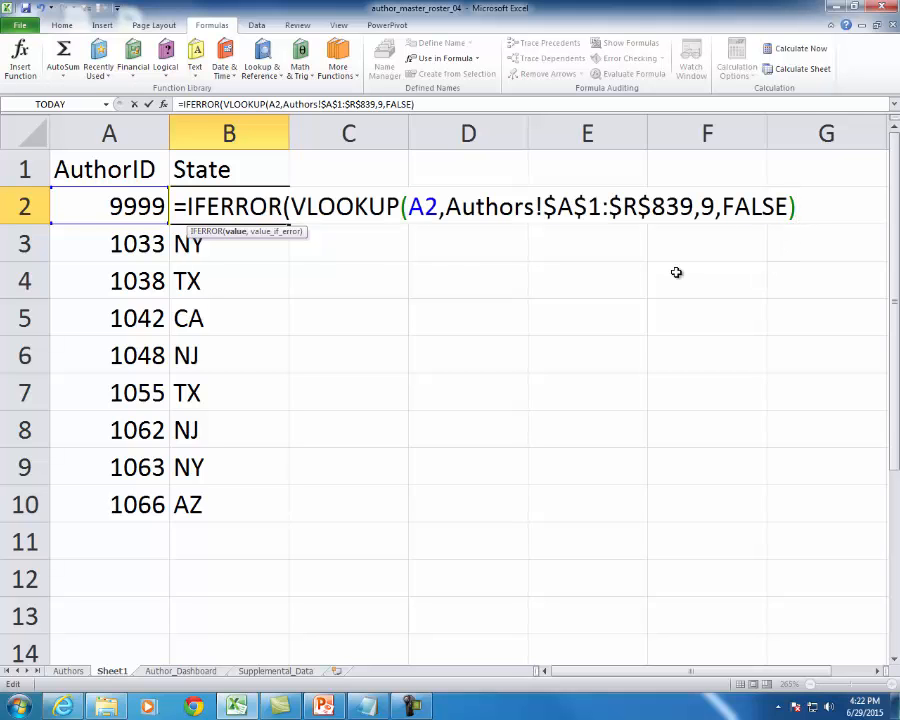
text(,0)
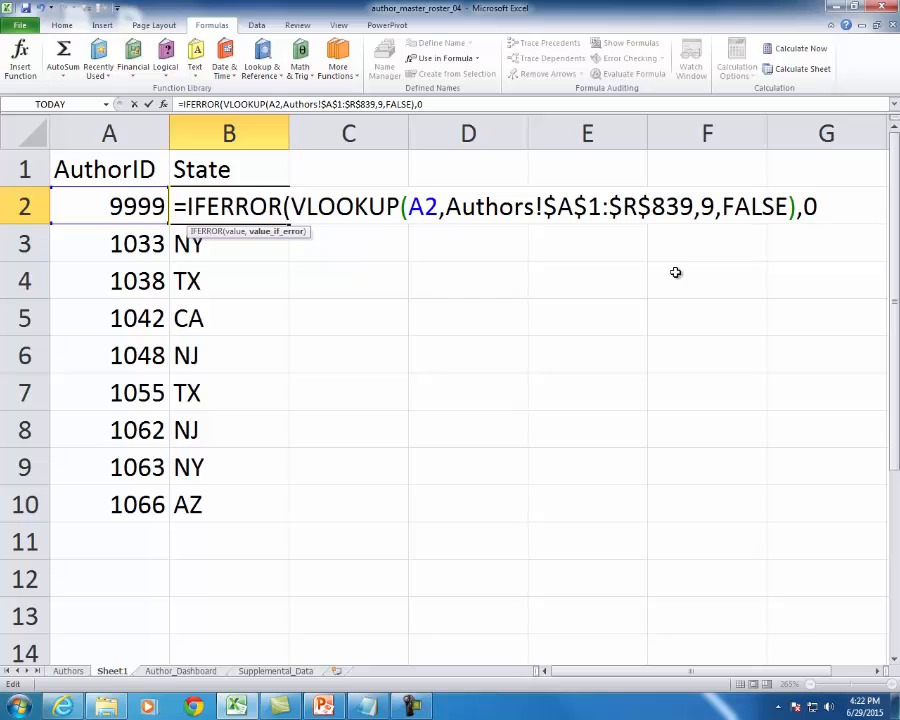
text())
key(Return)
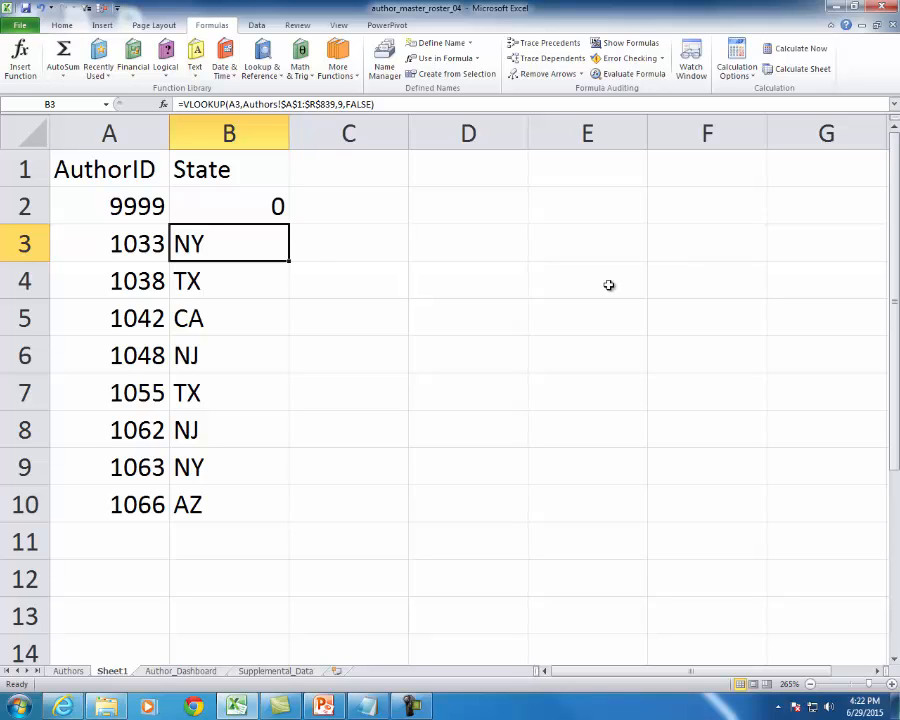
- Change the error value in B2's IFERROR formula to the text "check ID"
click(267, 210)
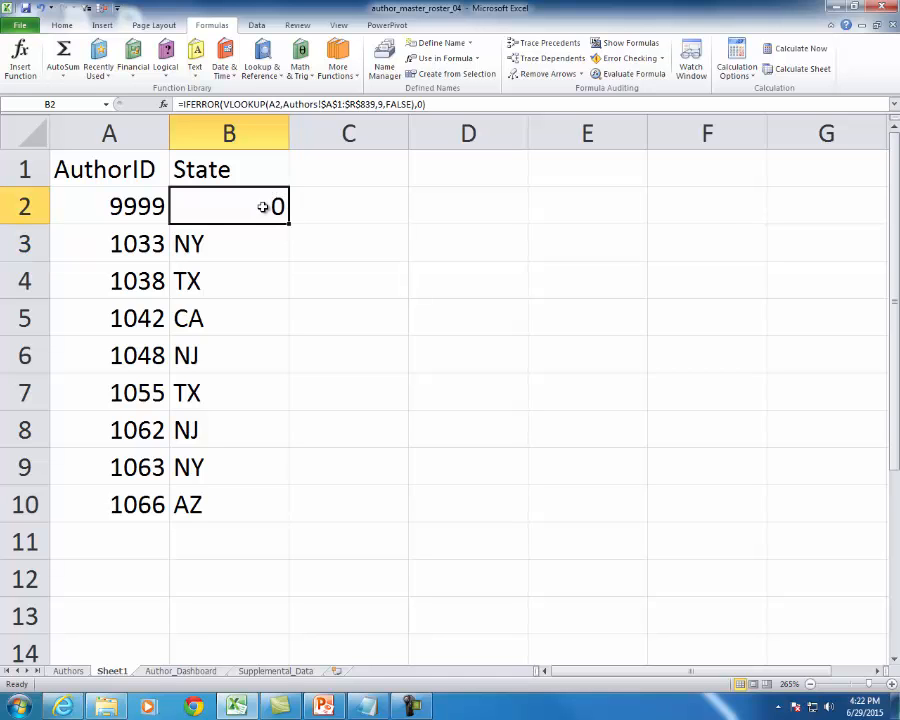
double_click(263, 207)
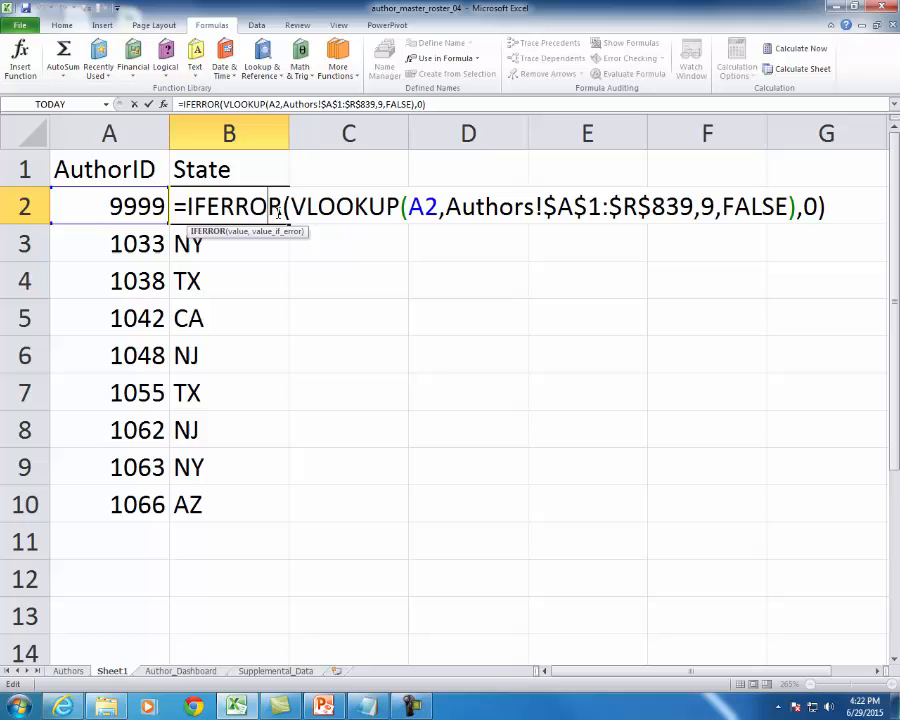
double_click(811, 206)
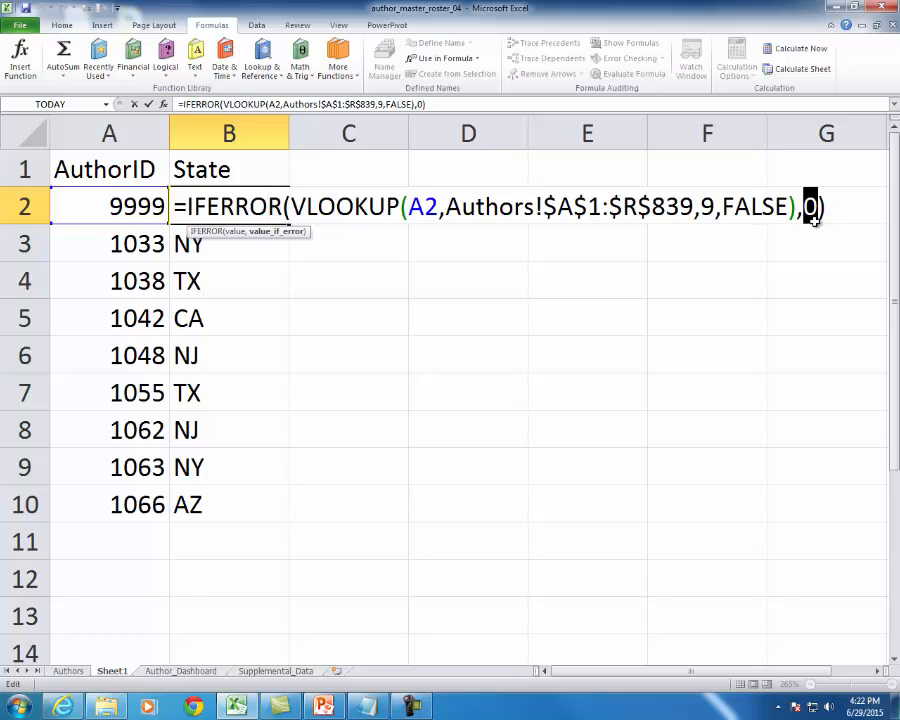
text(")
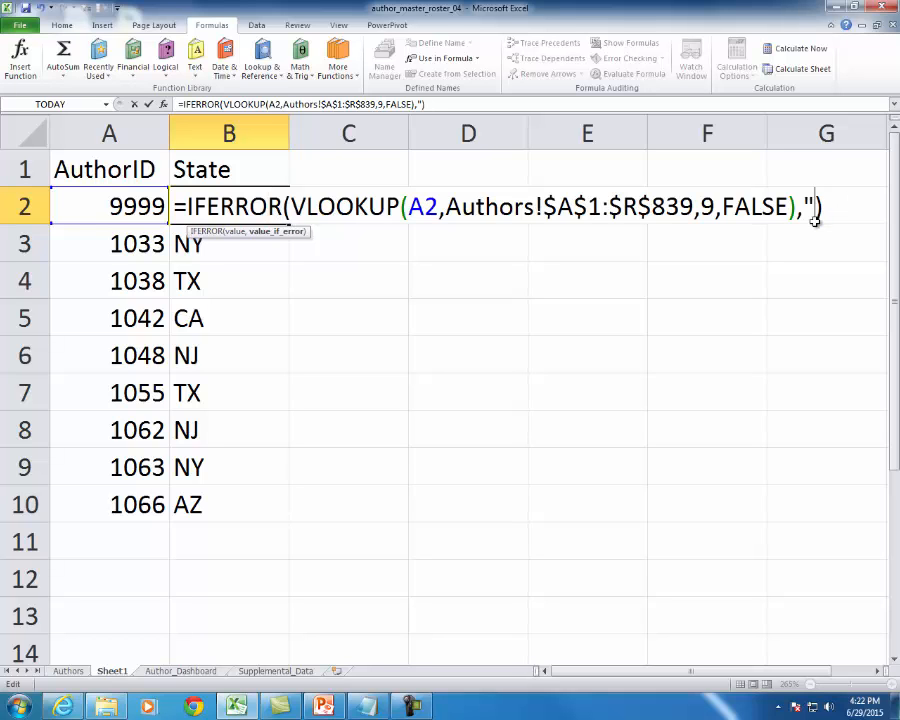
text(cje)
key(BackSpace)
key(BackSpace)
text(heck ID)
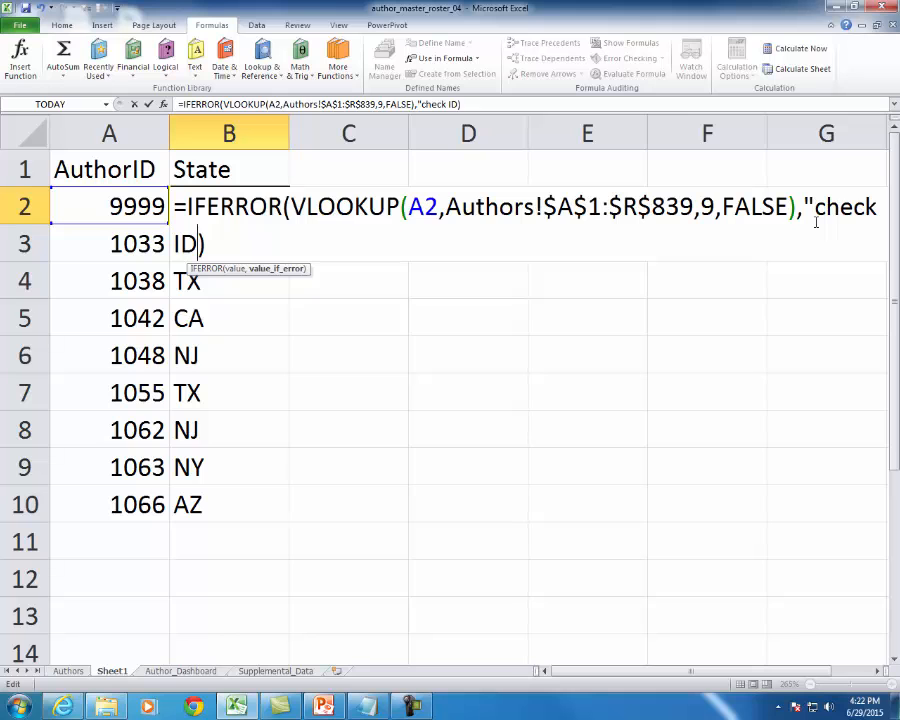
text(")
key(Return)
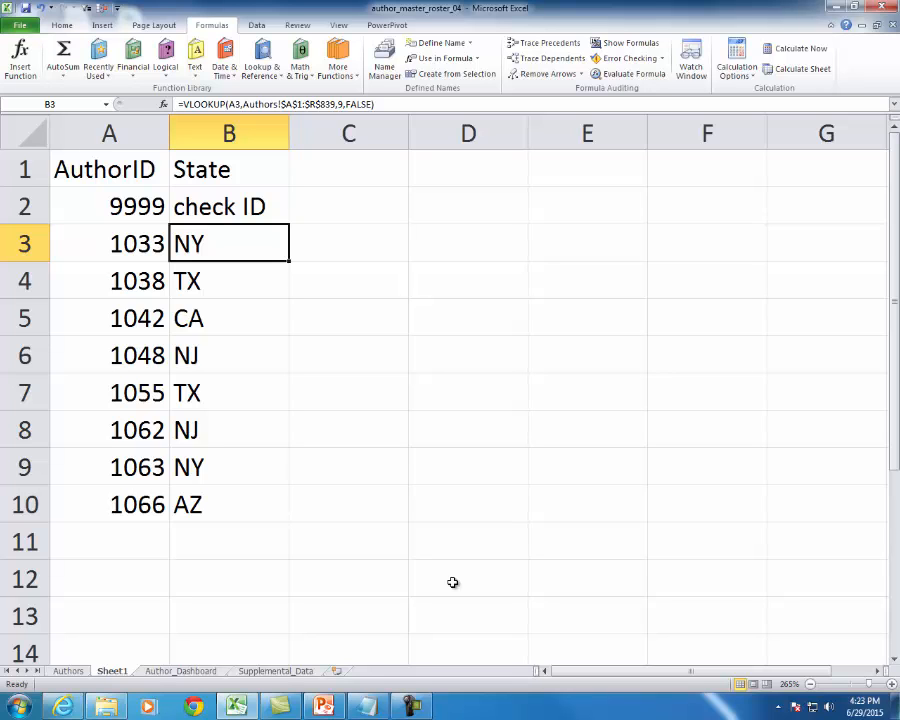
- Enter the formula =TODAY() in the empty cell H2 of Sheet1
click(876, 671)
click(876, 671)
click(876, 671)
click(876, 671)
click(876, 671)
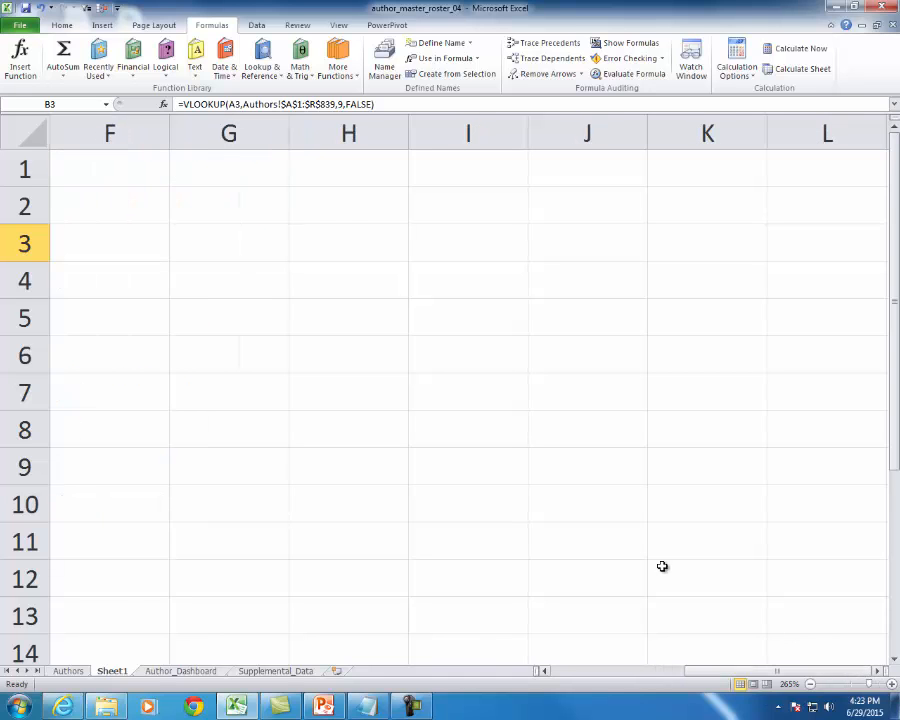
click(350, 216)
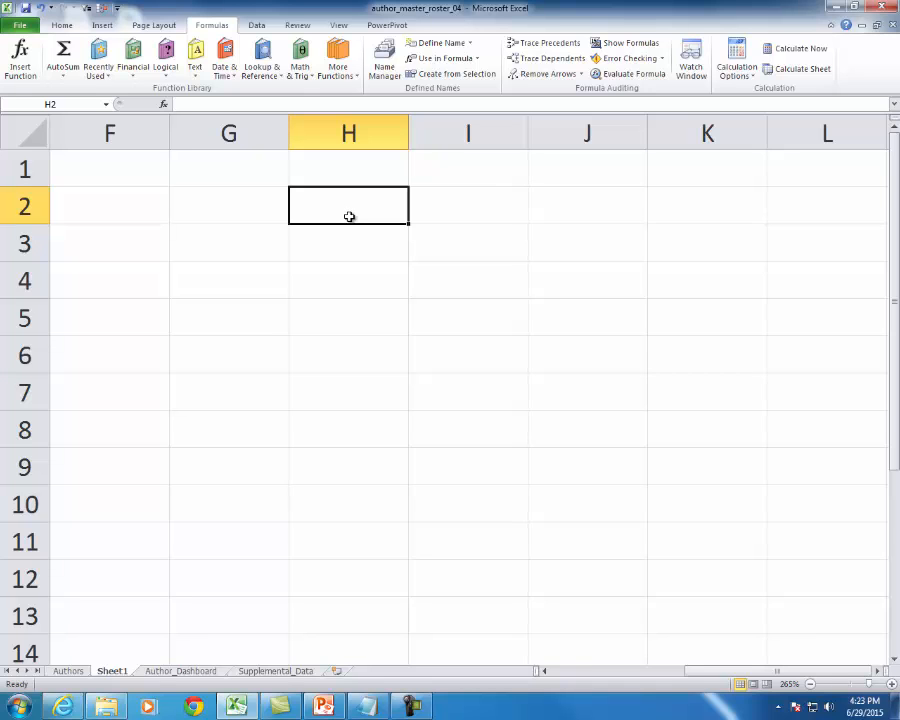
text(=)
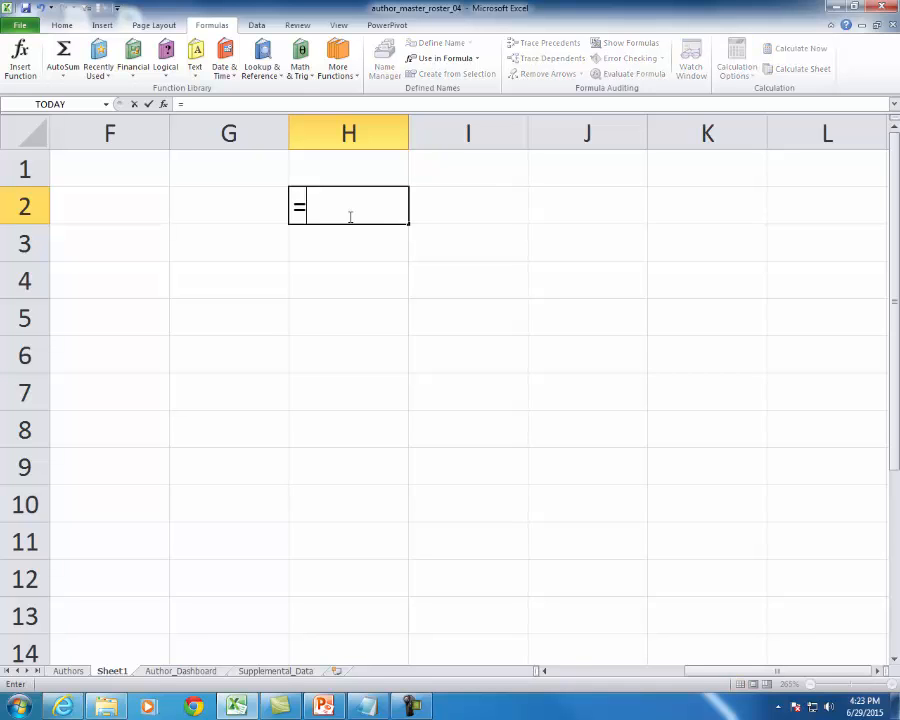
text(tody)
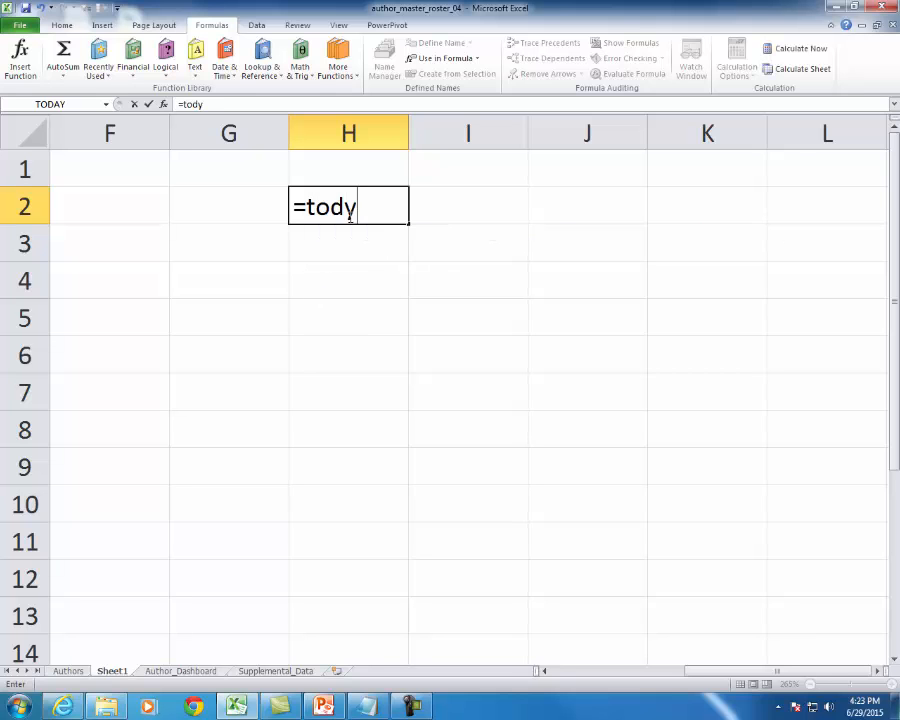
key(BackSpace)
text(a)
key(Tab)
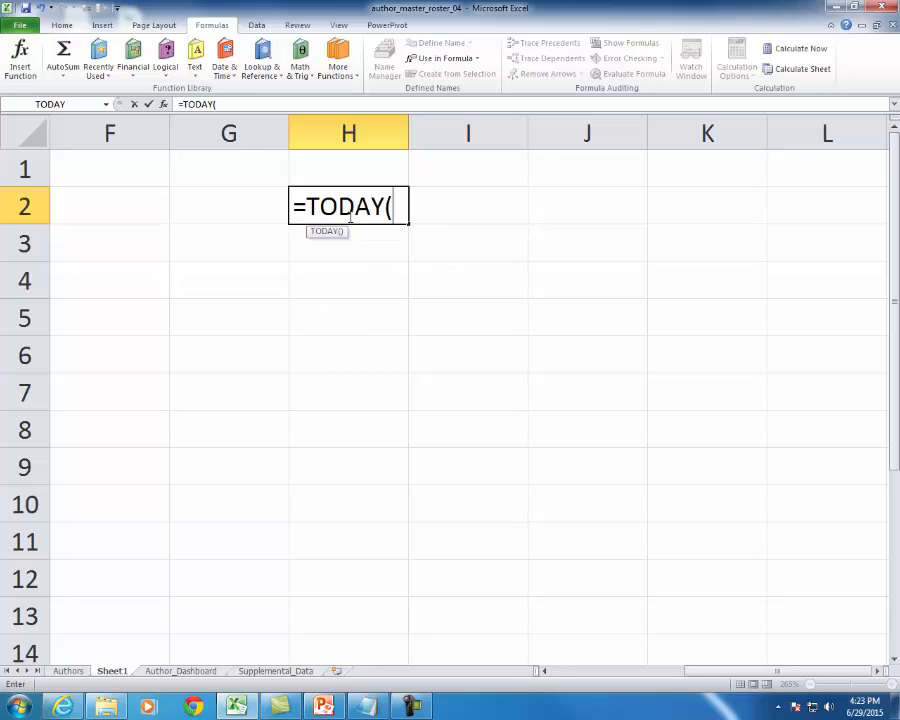
text())
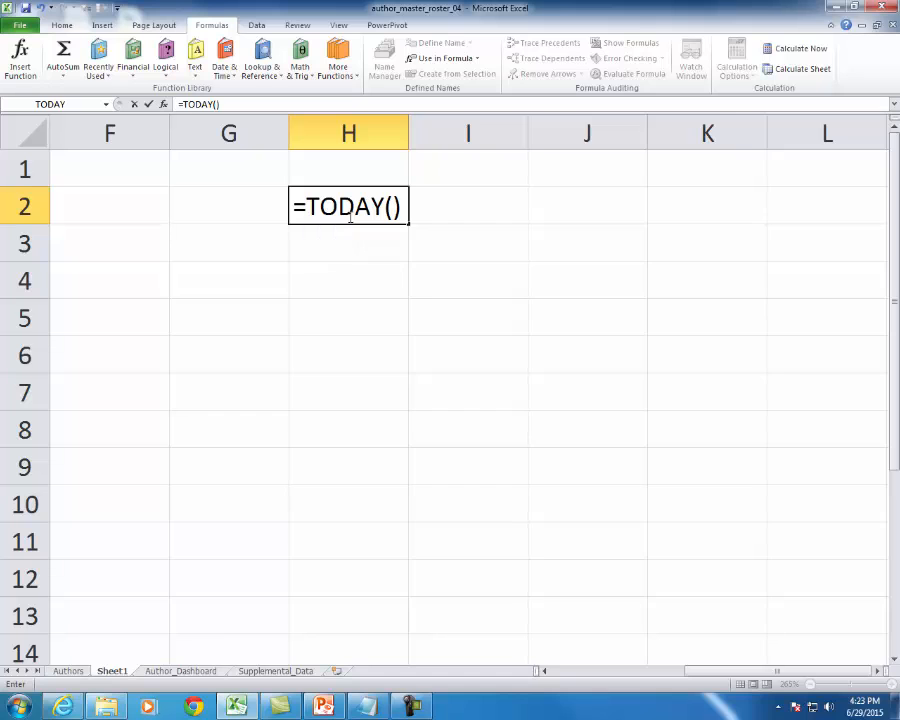
key(Return)
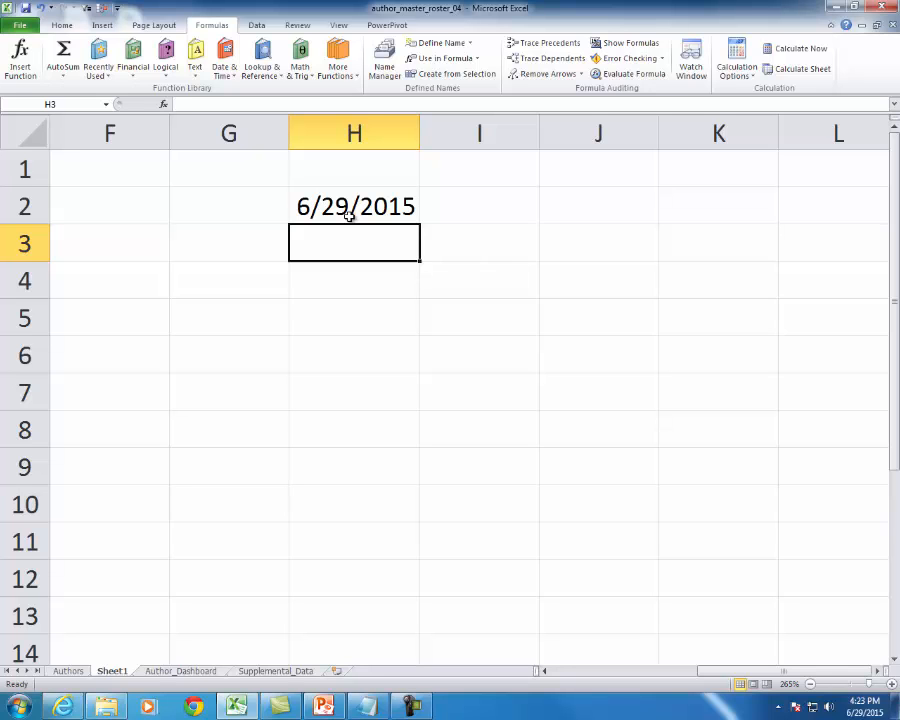
- Enter the formula =now() in cell H3, directly below the TODAY formula
text(=n)
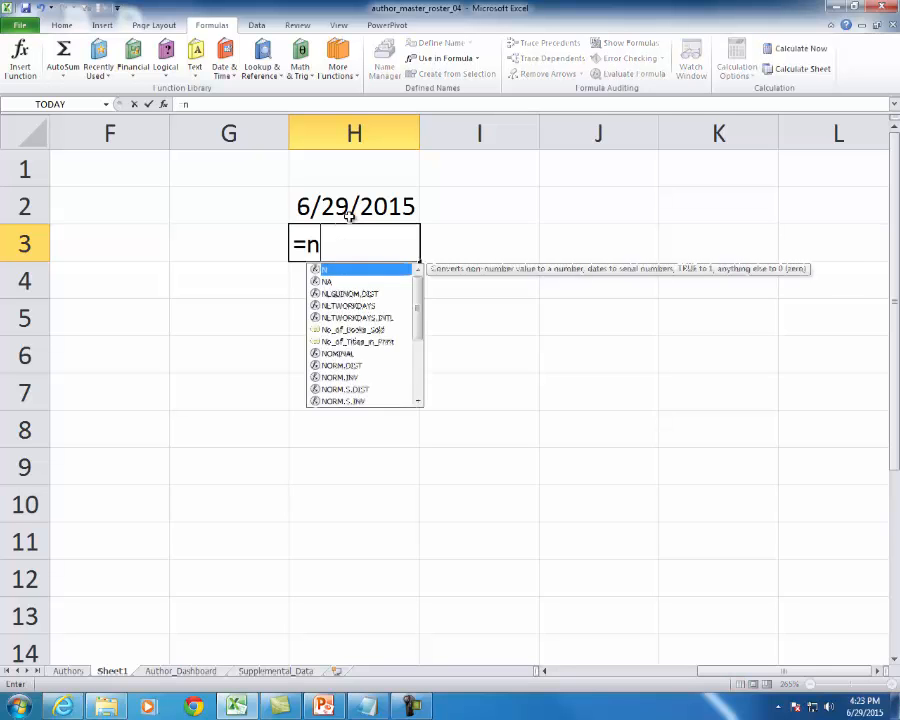
text(ow())
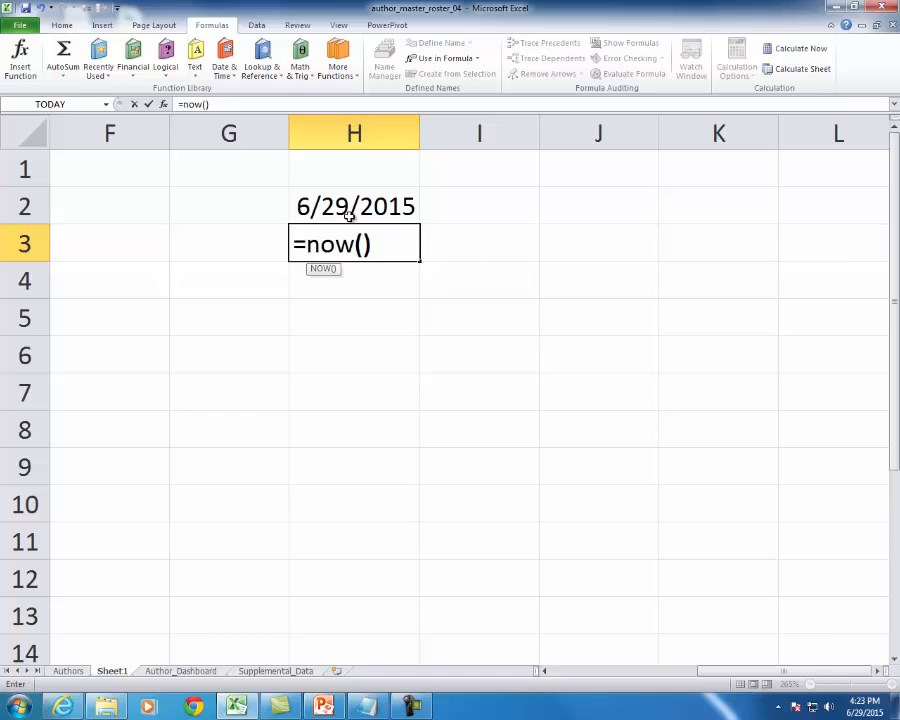
key(Return)
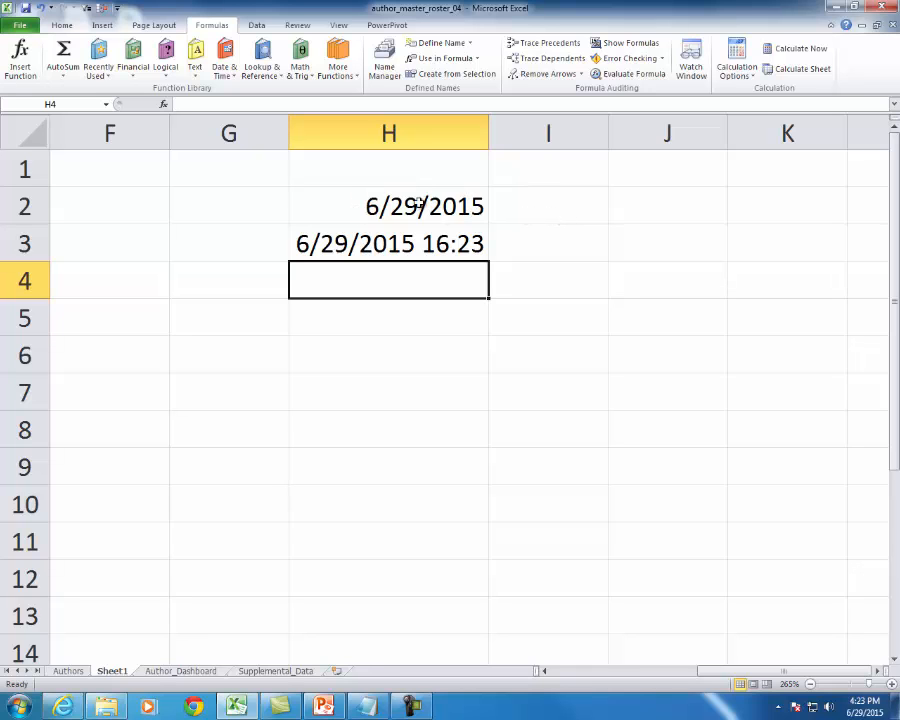
- Enter =H2+90 in cell I2 to calculate the date 90 days ahead, and switch to PowerPoint
click(576, 211)
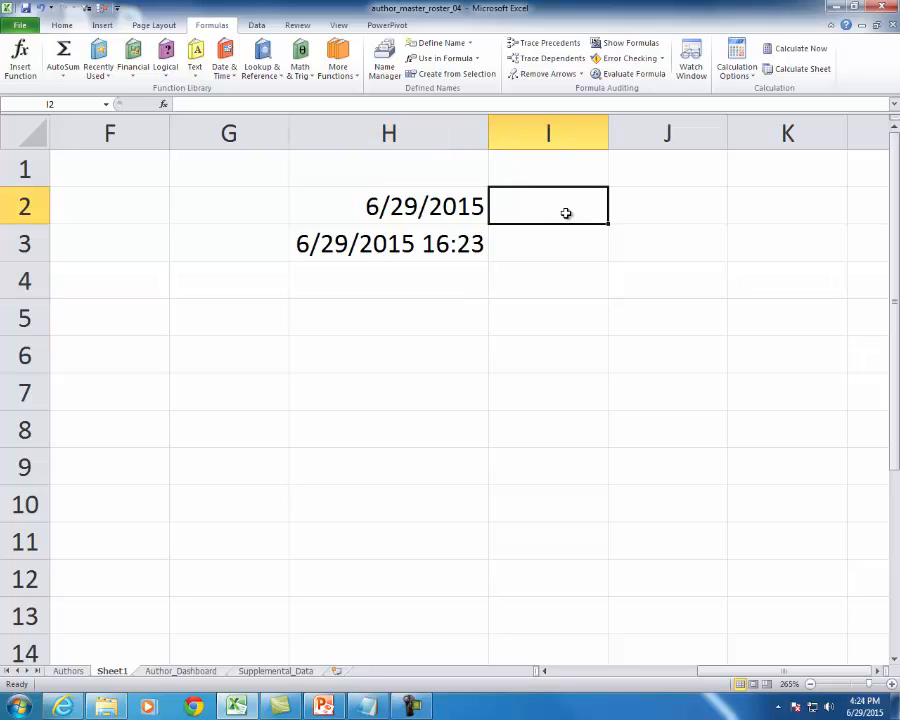
text(=)
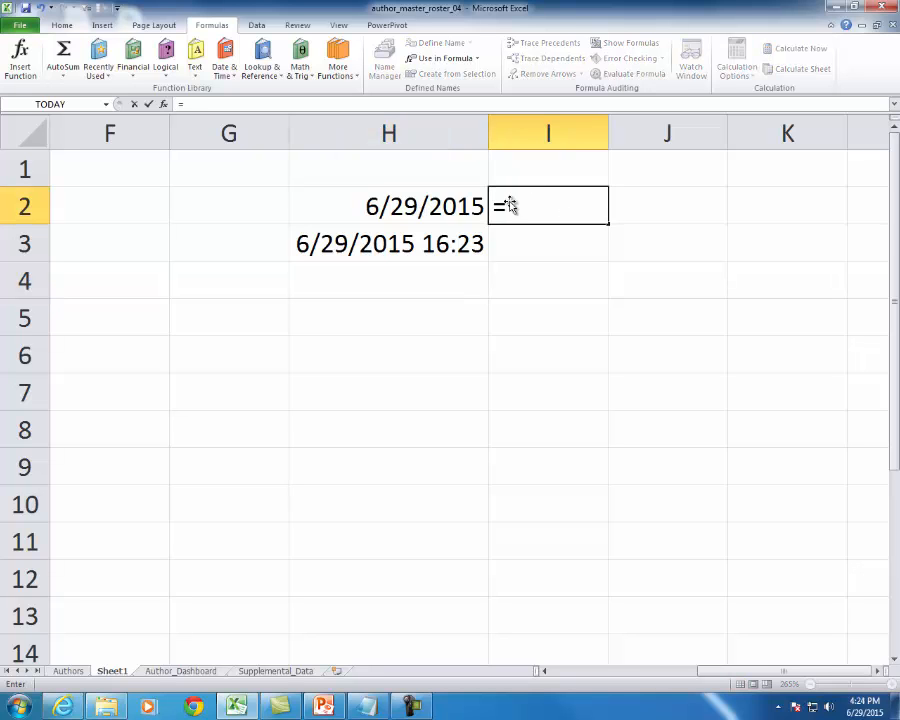
click(430, 205)
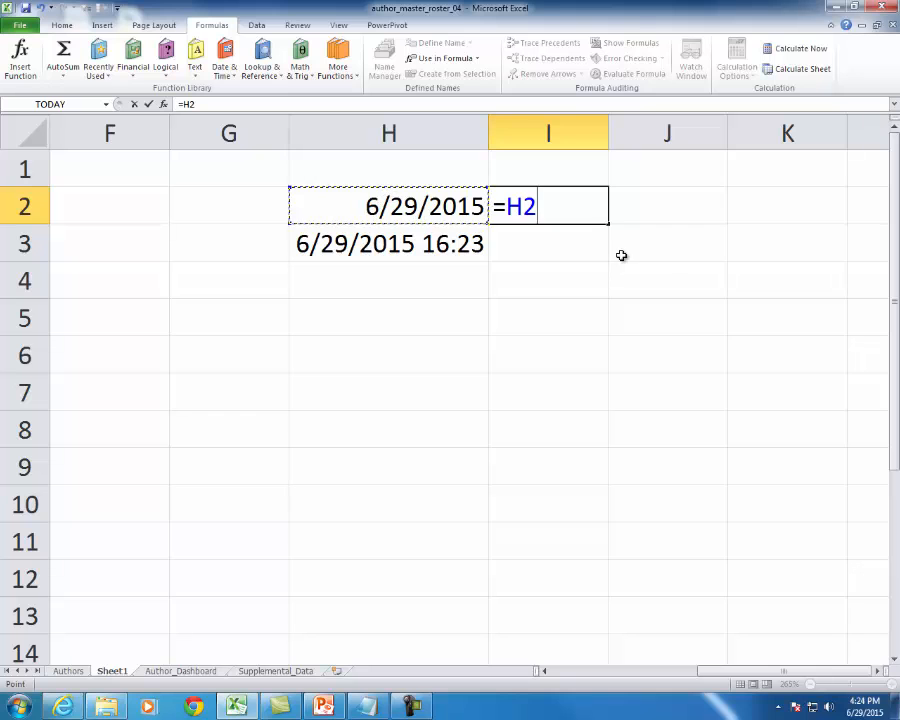
text(+90)
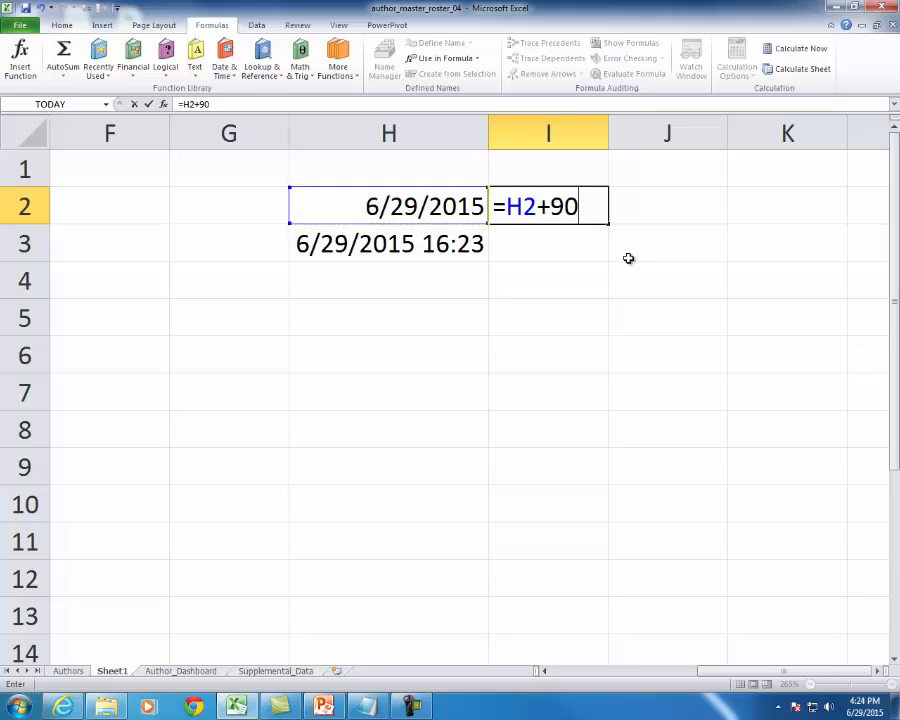
key(Return)
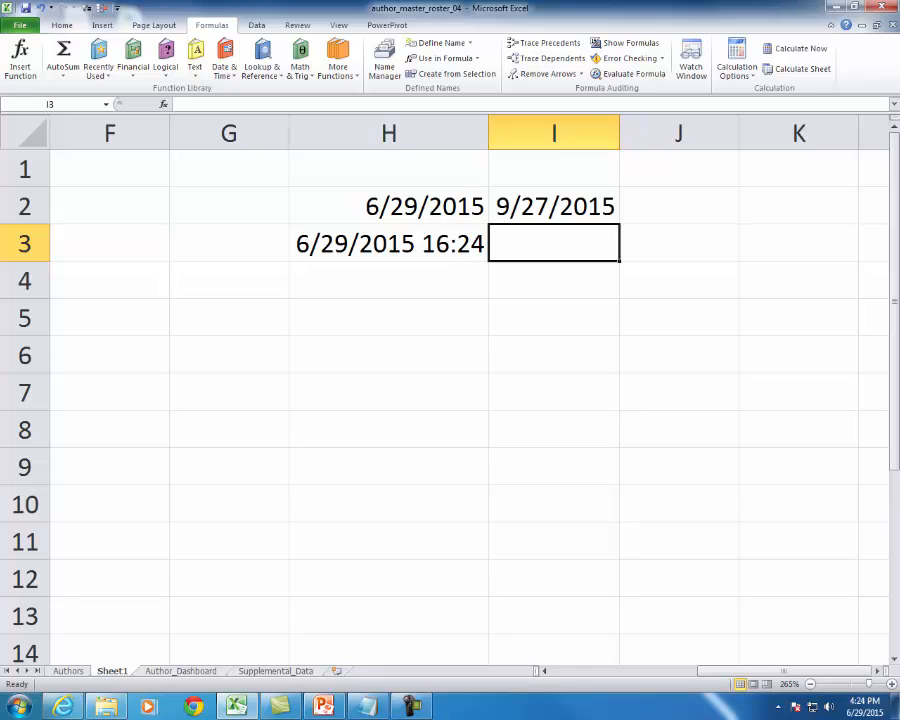
key(alt+Tab)
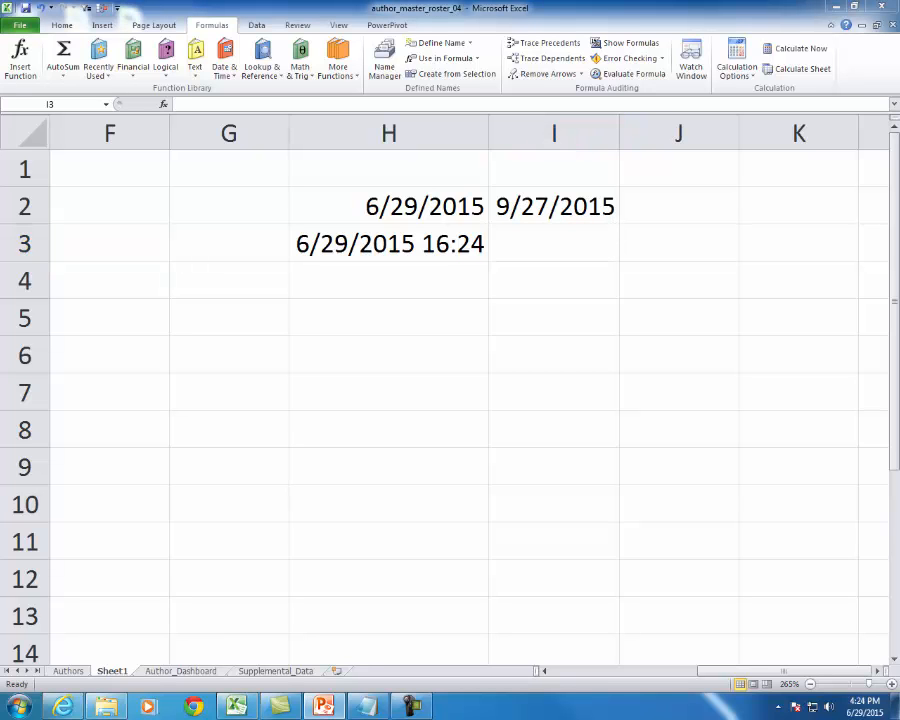